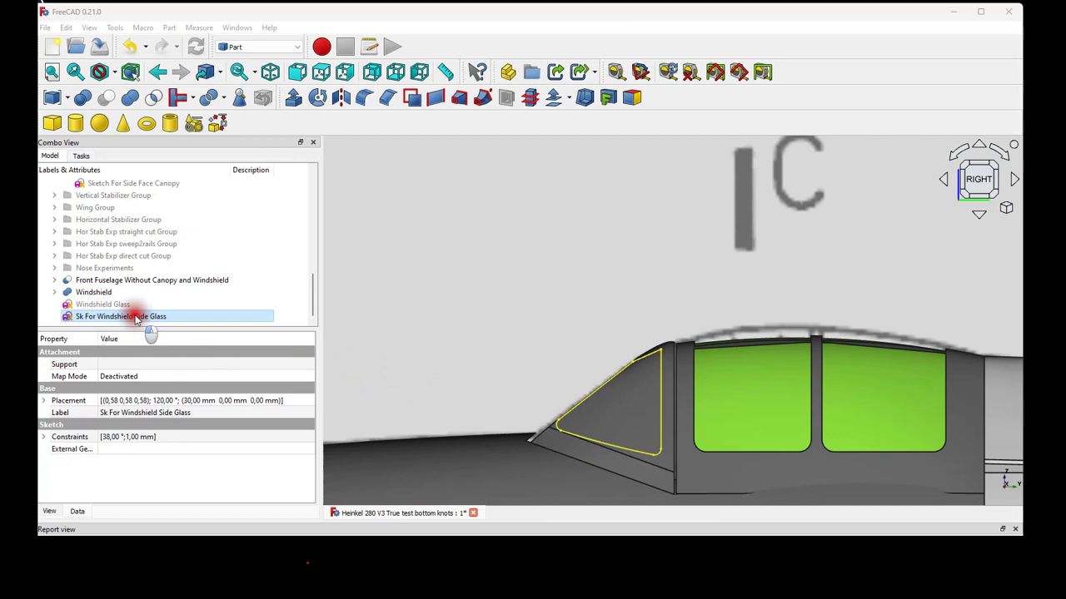
- Open the Sk For Windshield Side Glass sketch and examine how its outline follows the windshield's sloped front edge
click(270, 72)
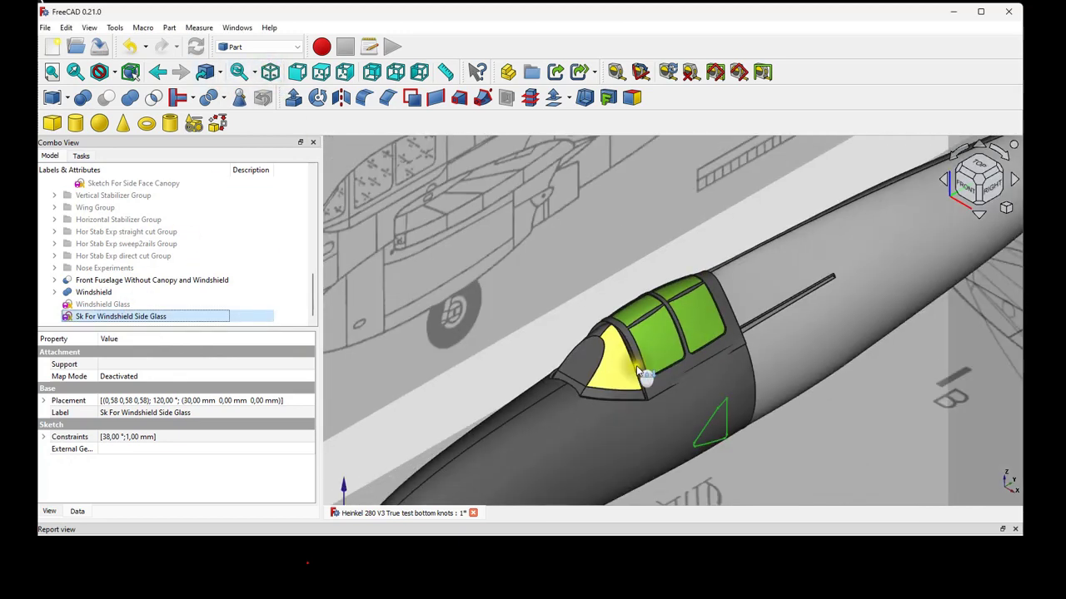
scroll(636, 371, up, 5)
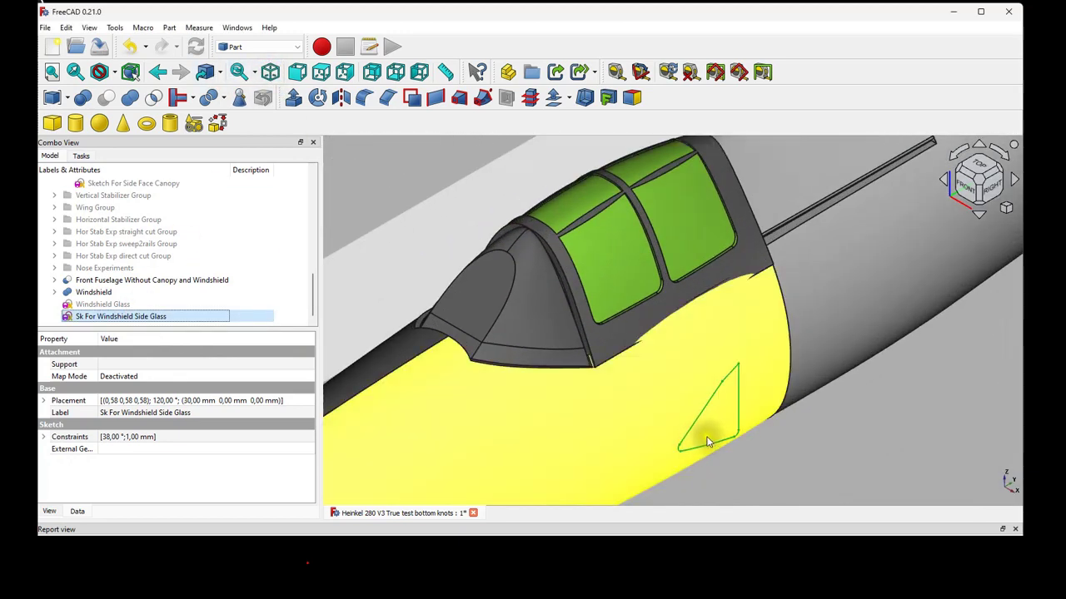
click(142, 317)
double_click(136, 317)
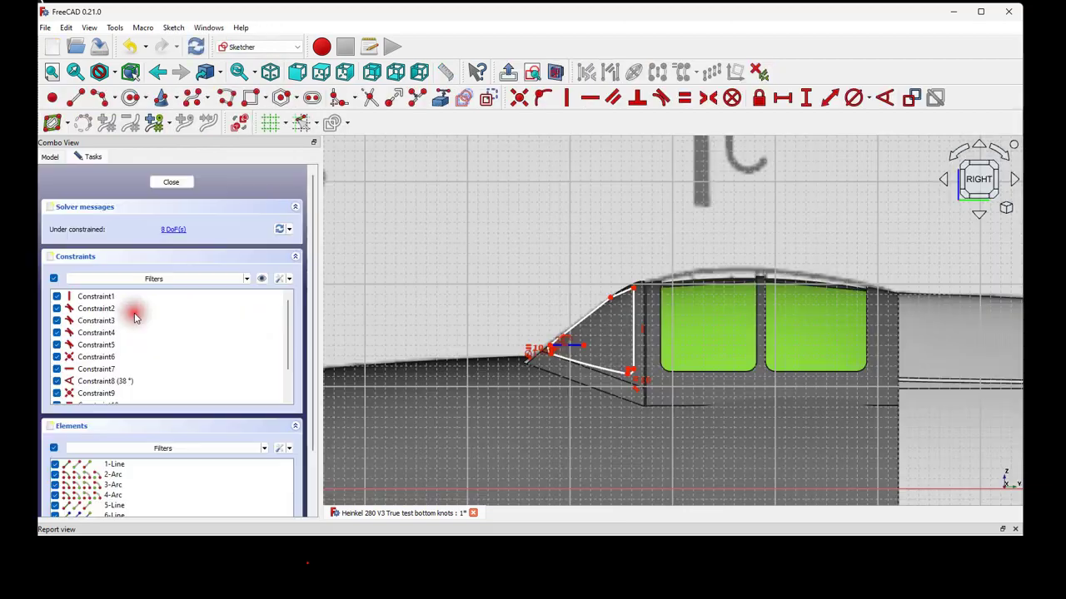
scroll(582, 341, up, 4)
scroll(574, 330, up, 4)
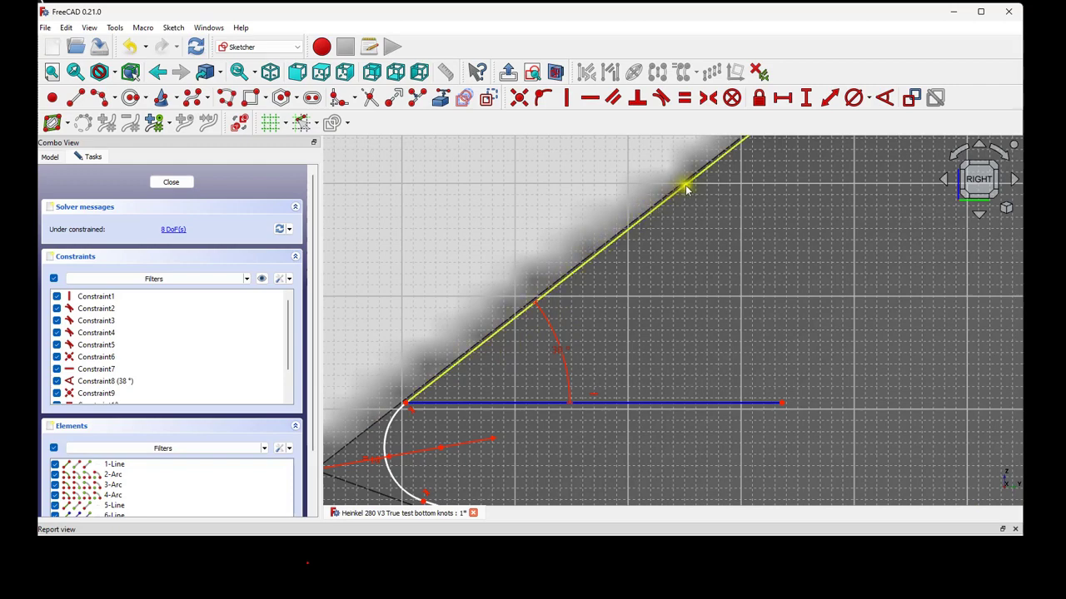
scroll(686, 183, down, 4)
middle_drag(752, 167, 639, 375)
scroll(640, 374, down, 2)
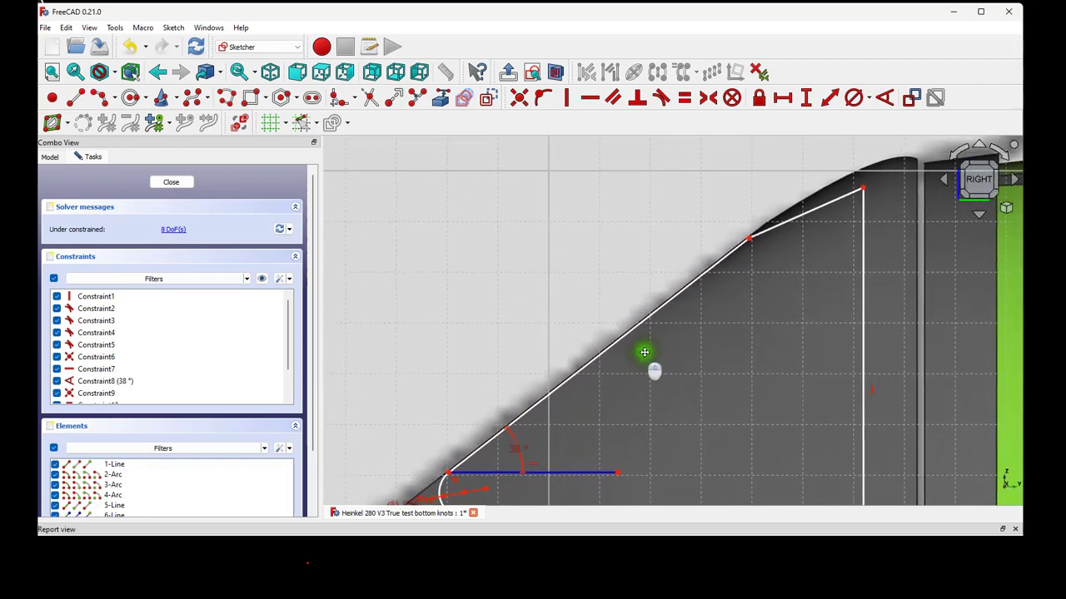
scroll(723, 308, down, 2)
scroll(723, 308, down, 2)
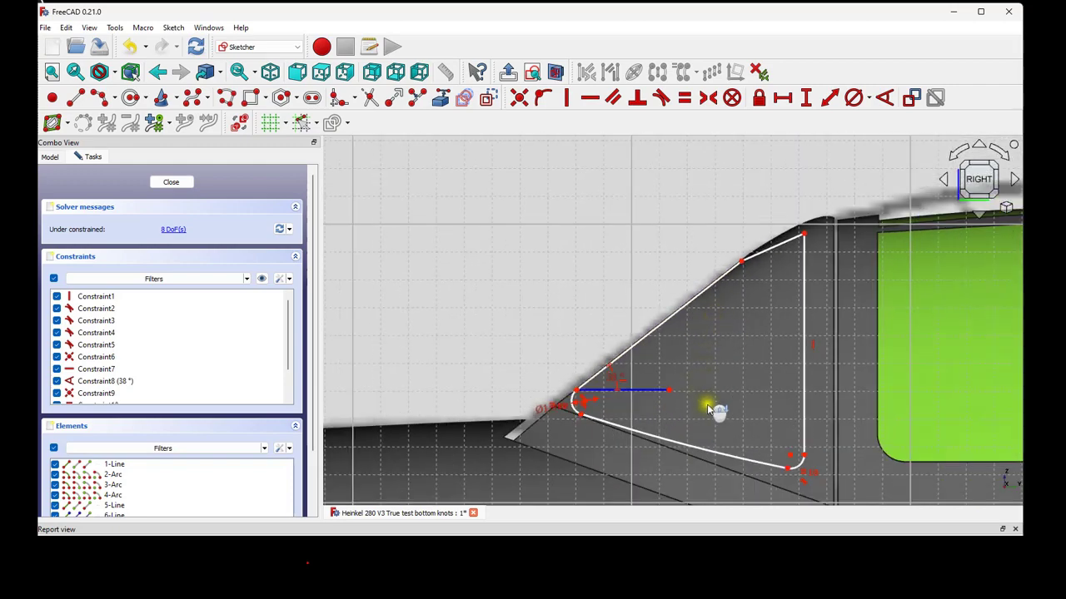
- Hide the Windshield to compare the side glass outline with the blueprint, and close the sketch
click(50, 157)
click(115, 293)
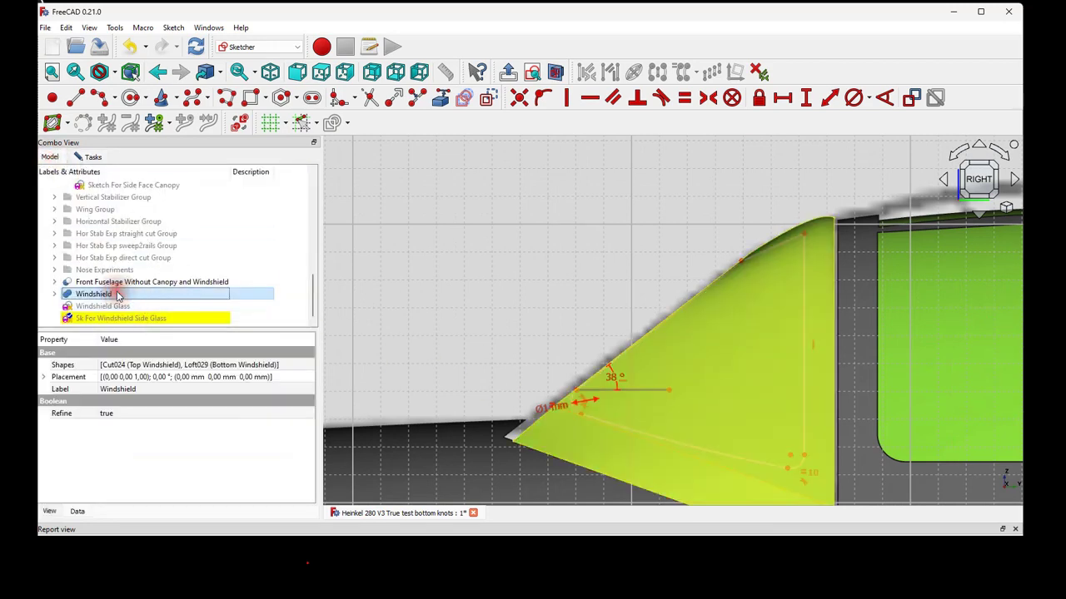
key(space)
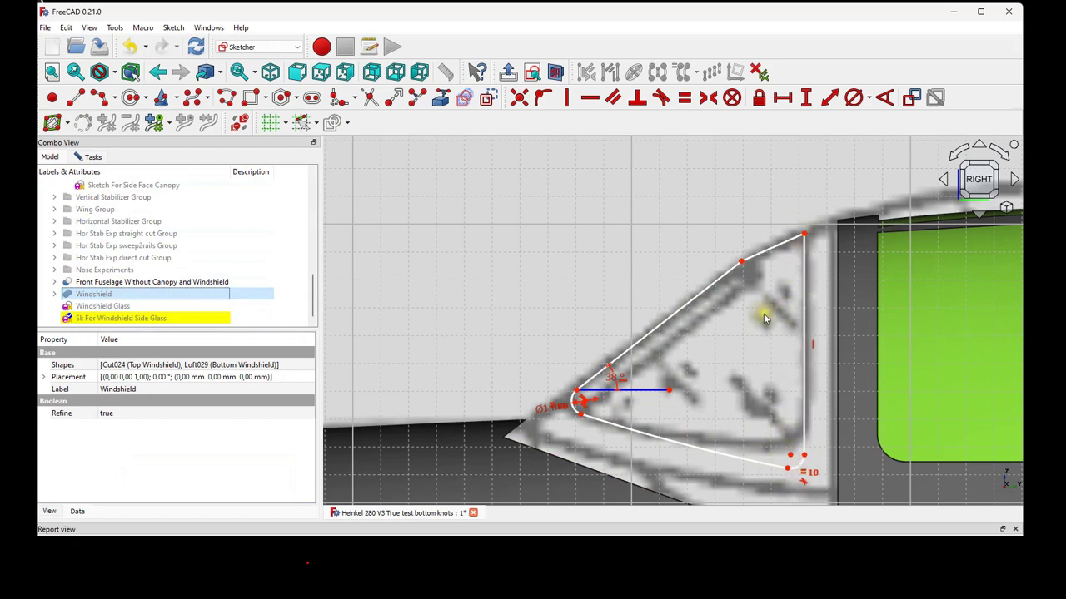
click(127, 296)
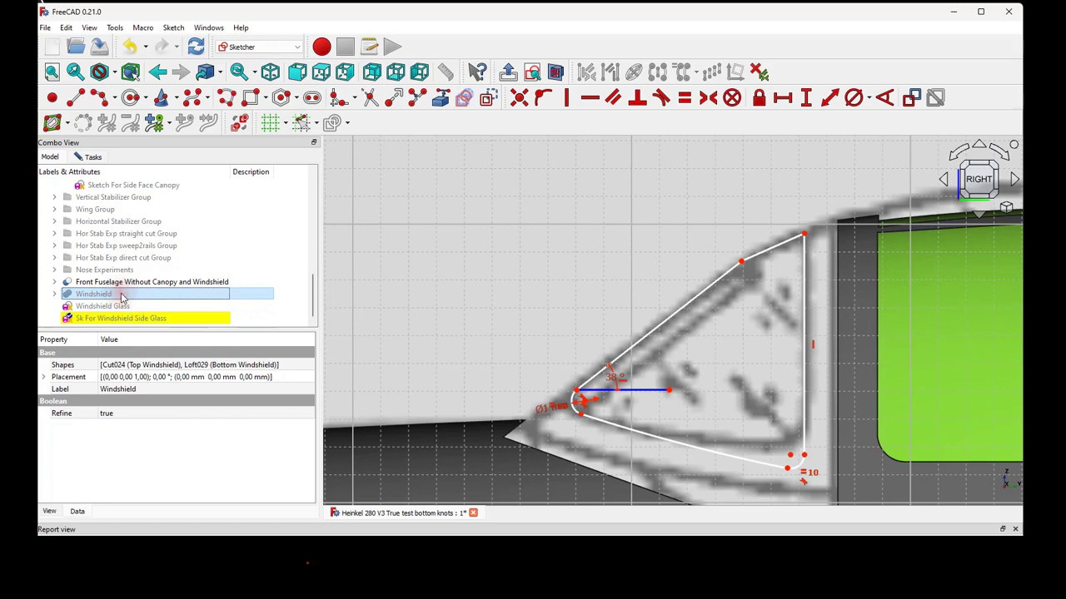
click(126, 317)
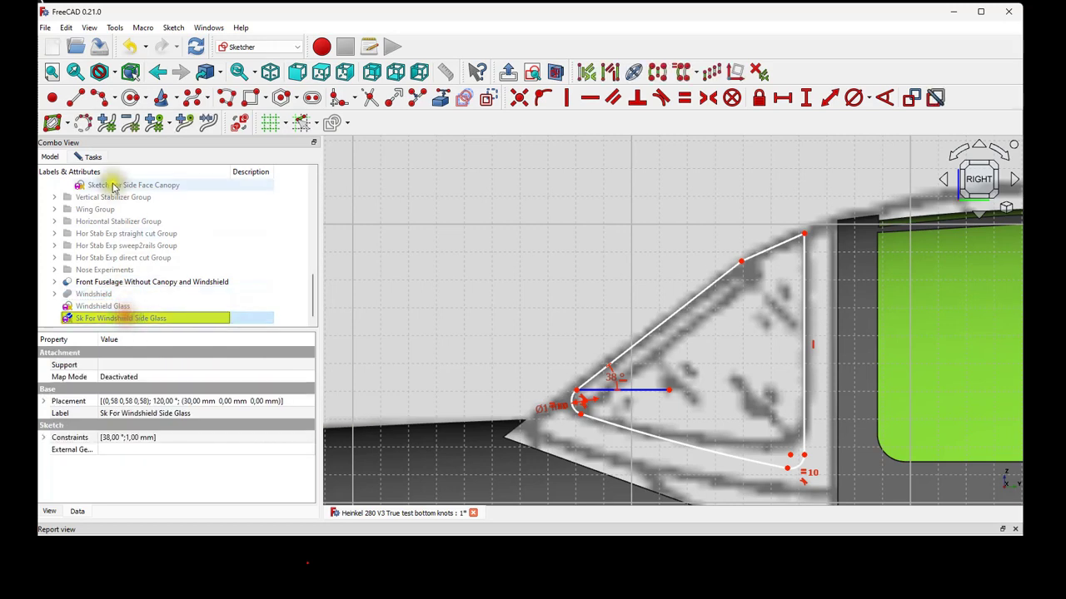
click(89, 157)
click(175, 185)
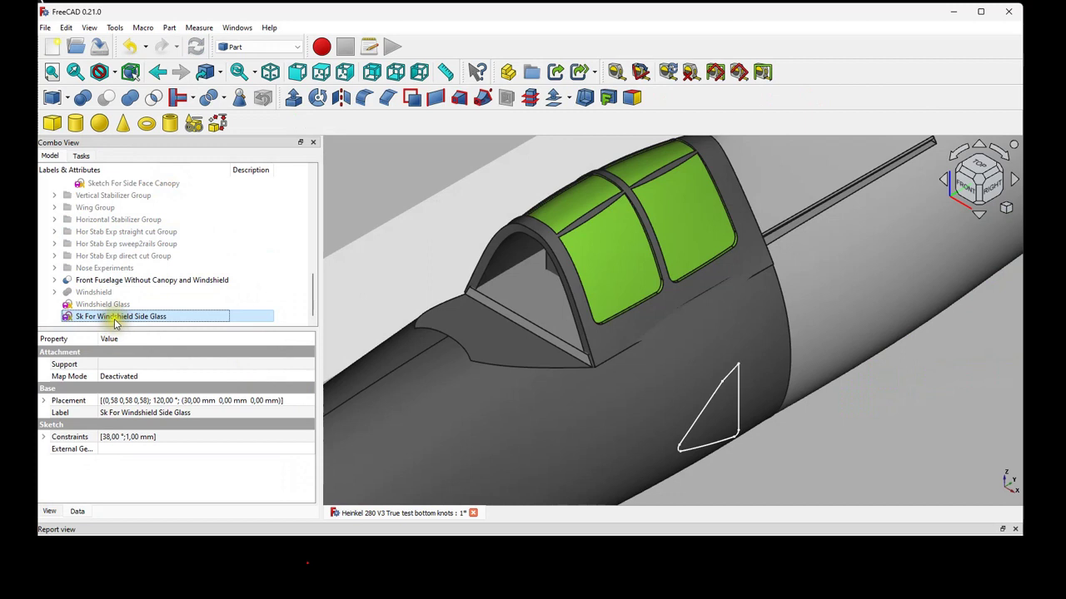
- Make the Windshield visible again in the right side view and switch to the Curves workbench
click(346, 72)
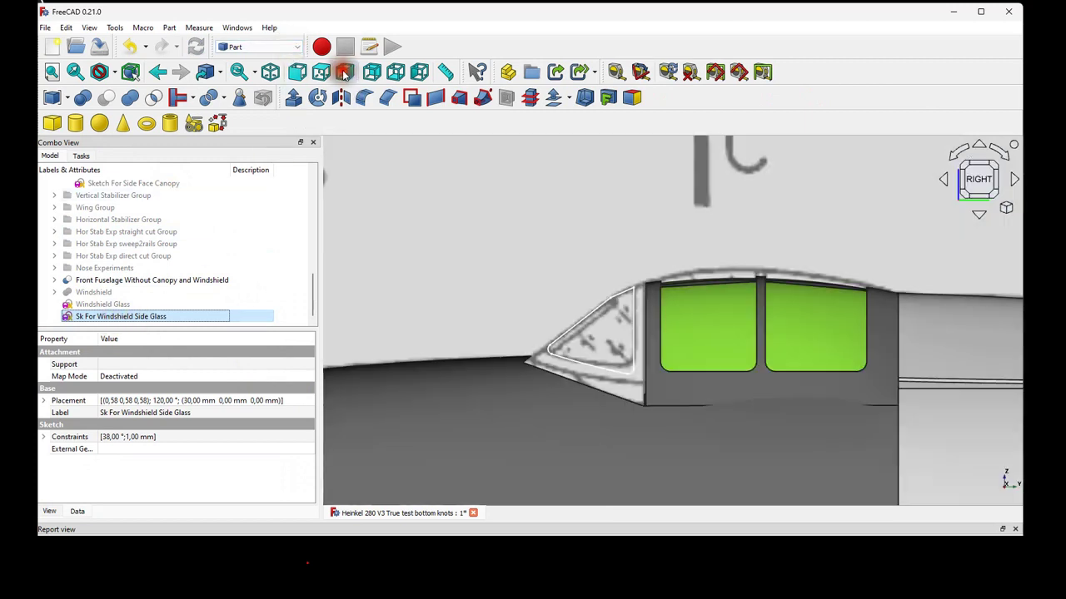
click(124, 292)
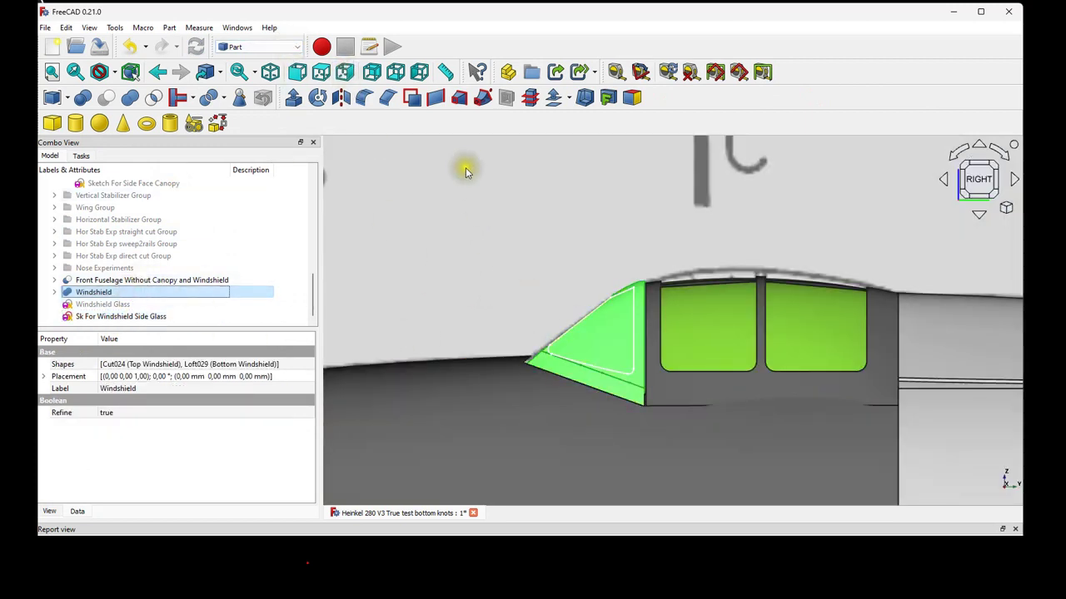
click(266, 47)
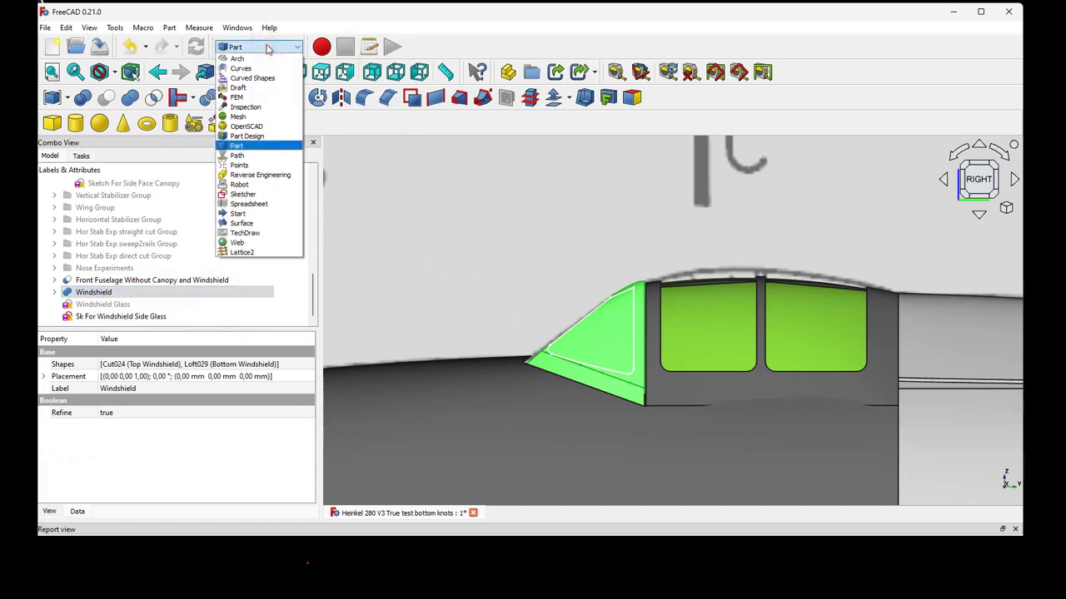
click(258, 68)
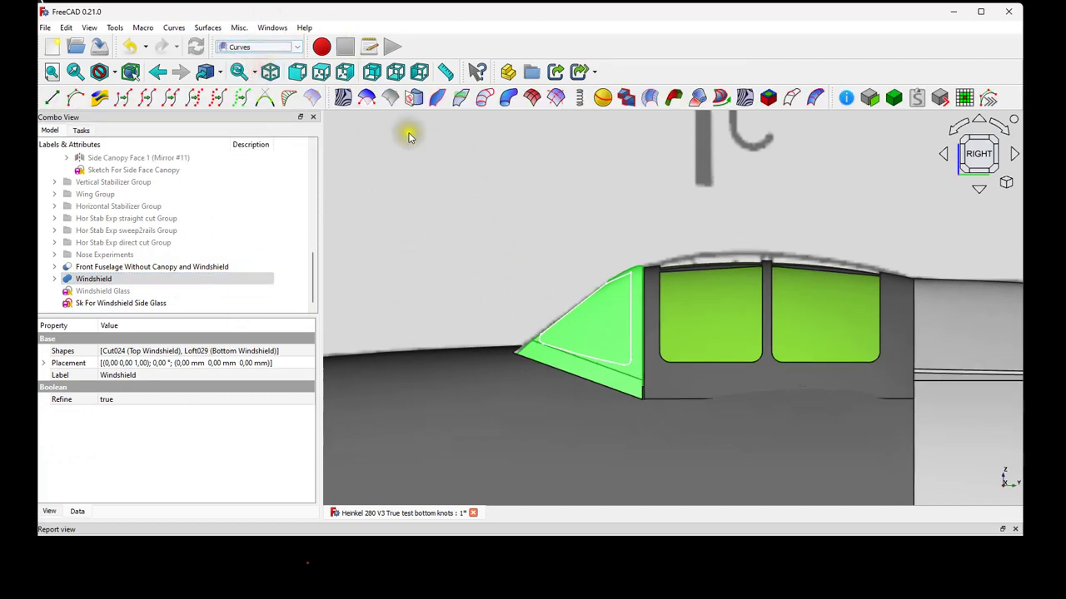
scroll(582, 333, up, 3)
scroll(582, 333, up, 2)
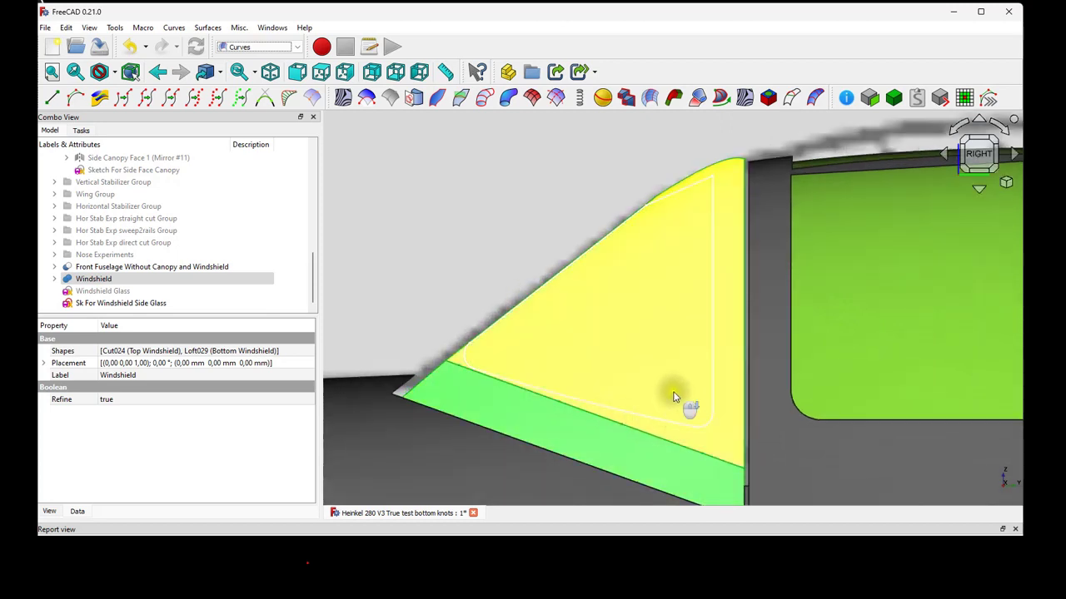
scroll(685, 405, down, 5)
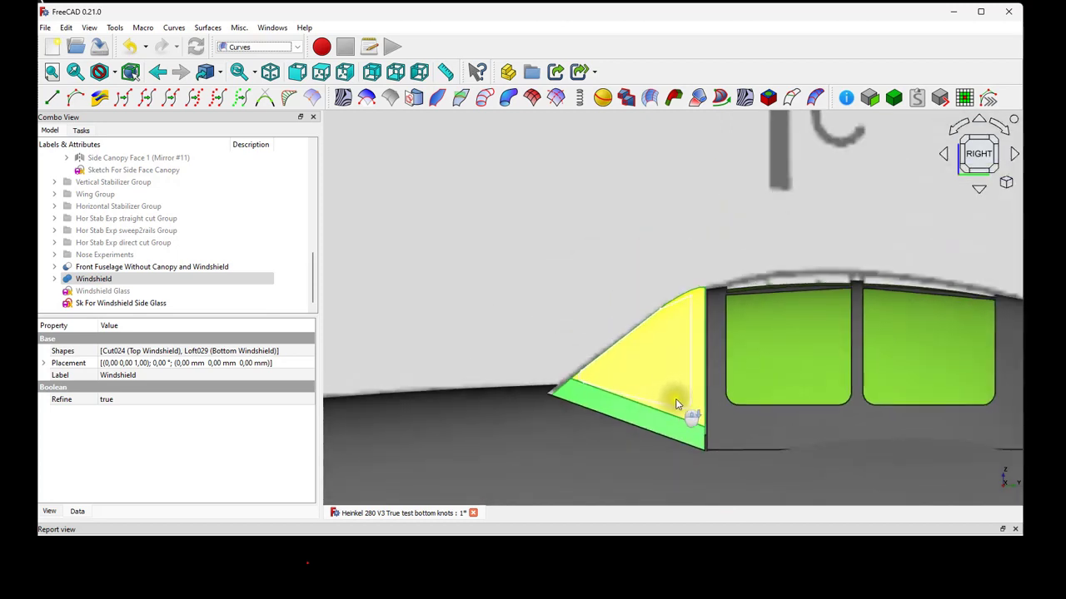
- Trim the windshield's side face with the edges of the Sk For Windshield Side Glass sketch, using the right view direction
click(135, 303)
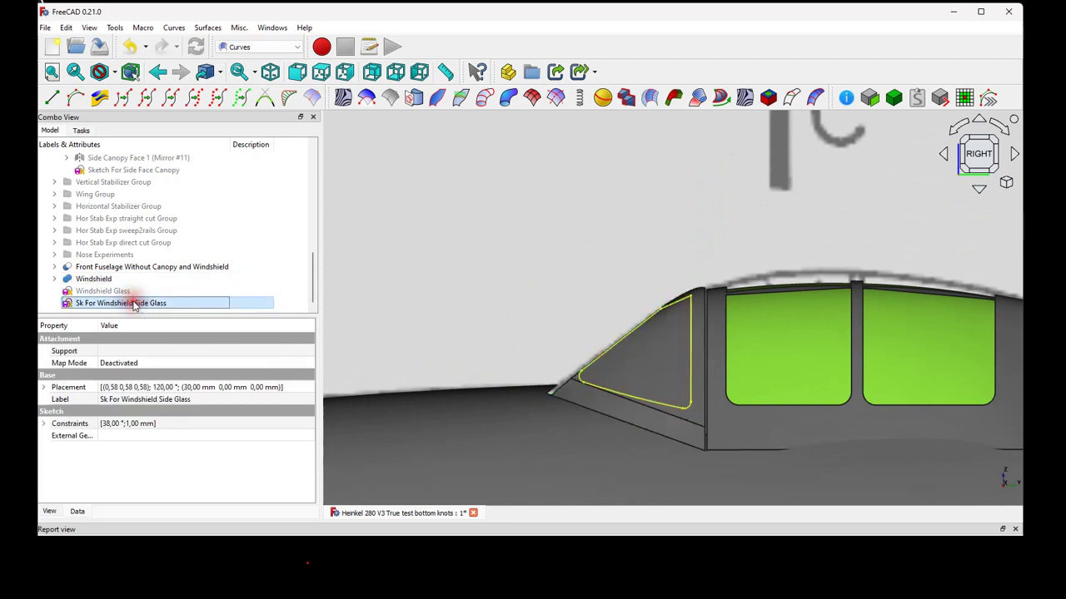
click(691, 344)
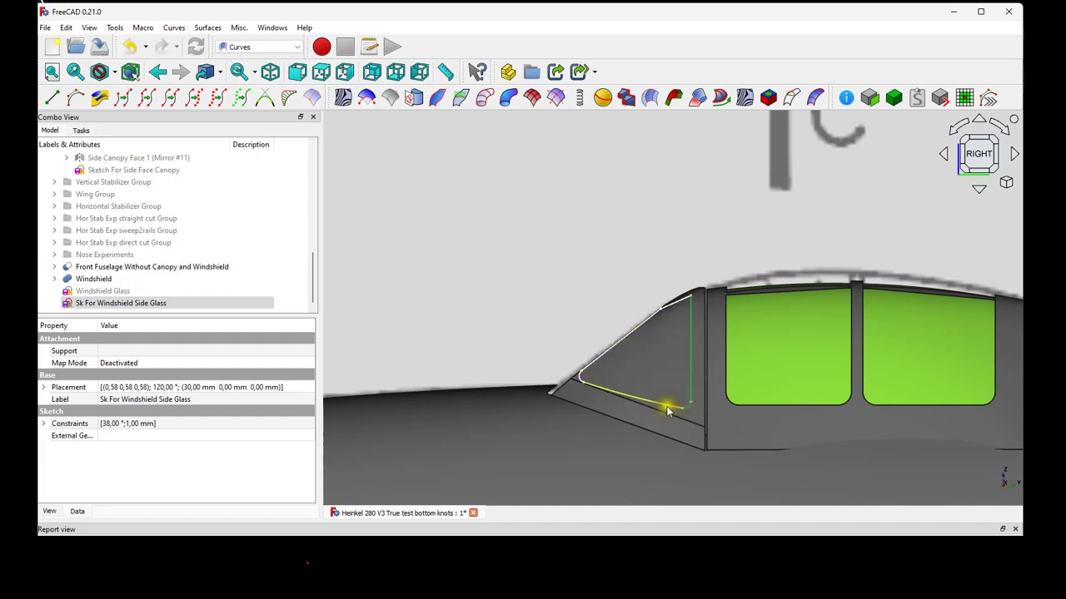
ctrl+click(668, 407)
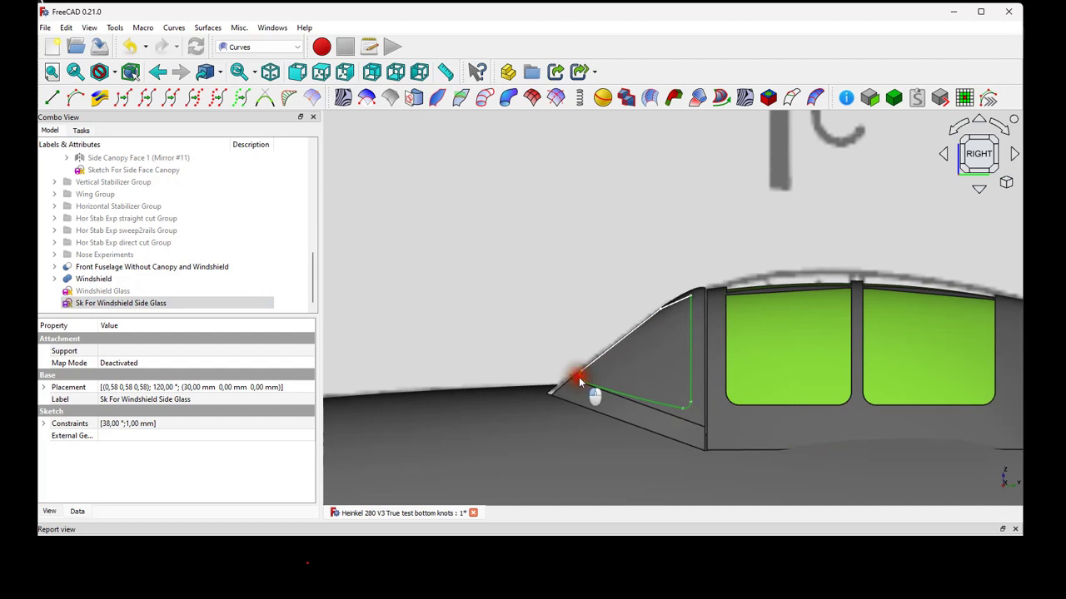
ctrl+click(598, 359)
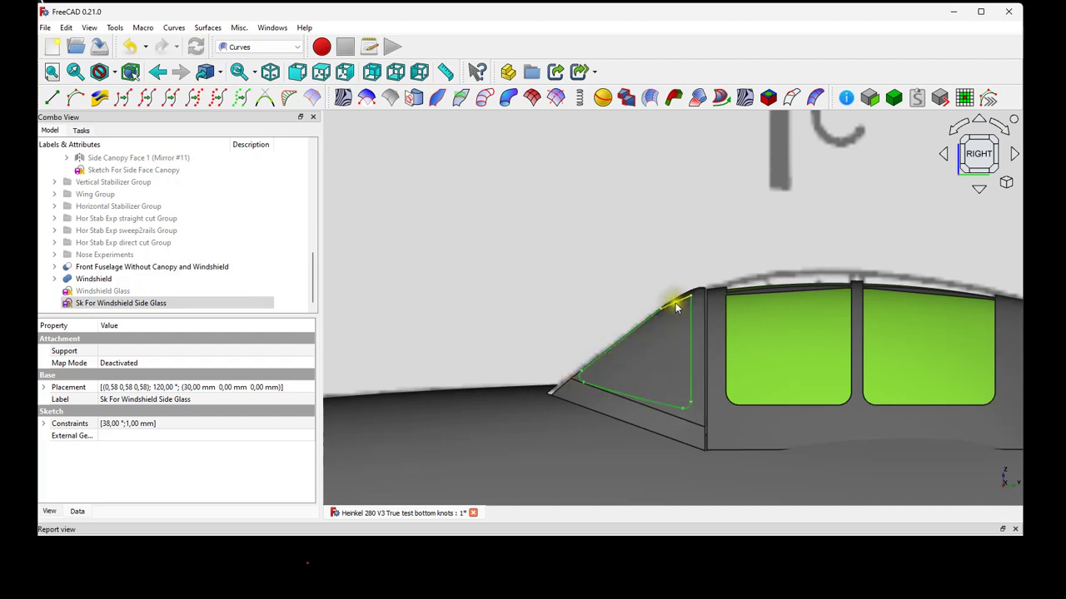
ctrl+click(655, 360)
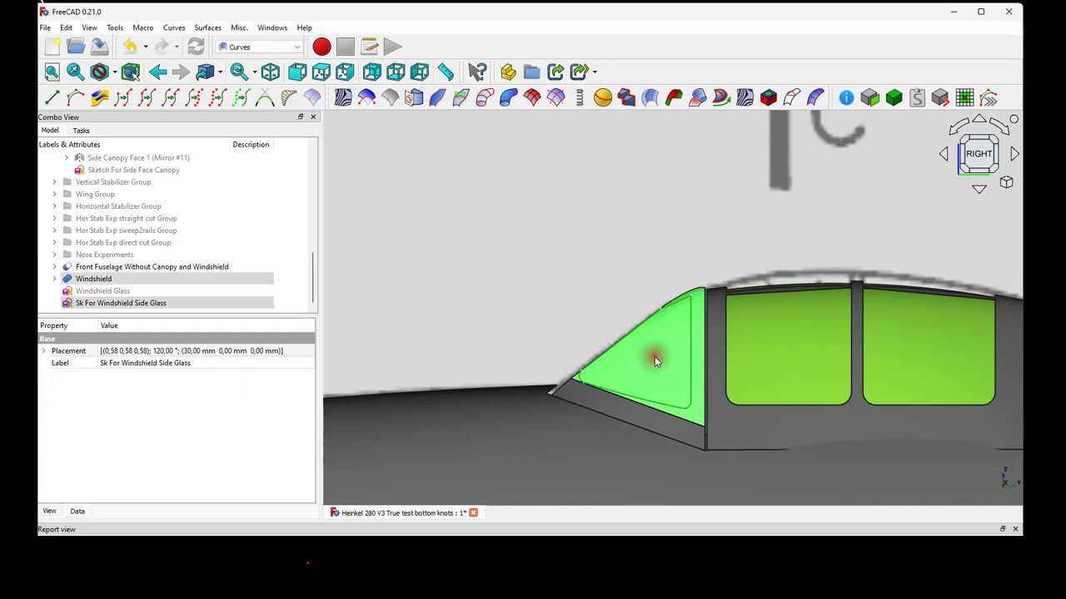
click(369, 101)
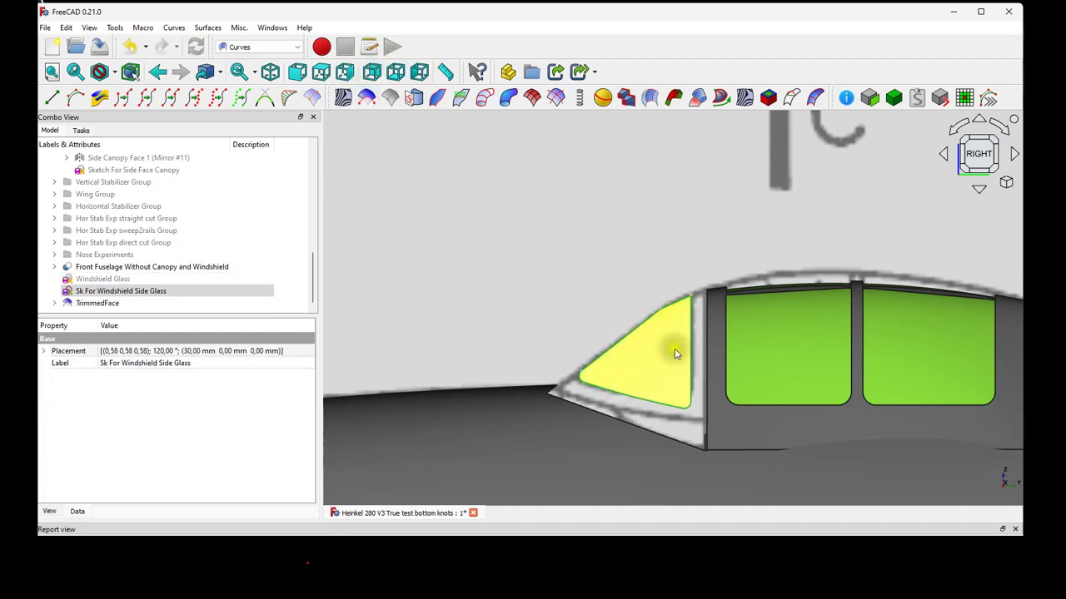
- Inspect the trimmed face in the isometric view, toggling the visibility of the side glass and Windshield Glass sketches
click(116, 304)
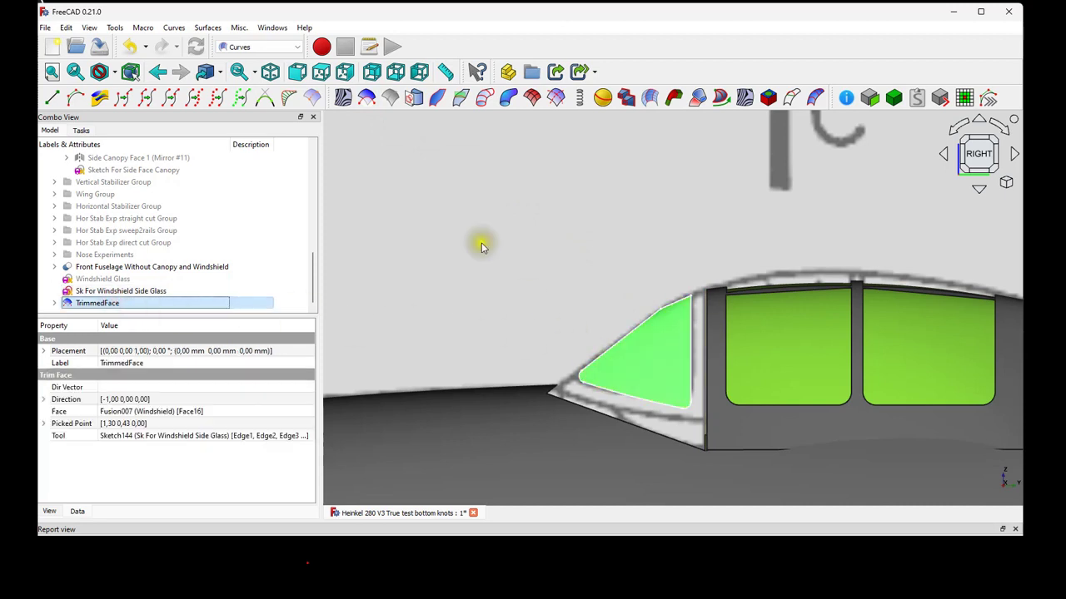
click(268, 72)
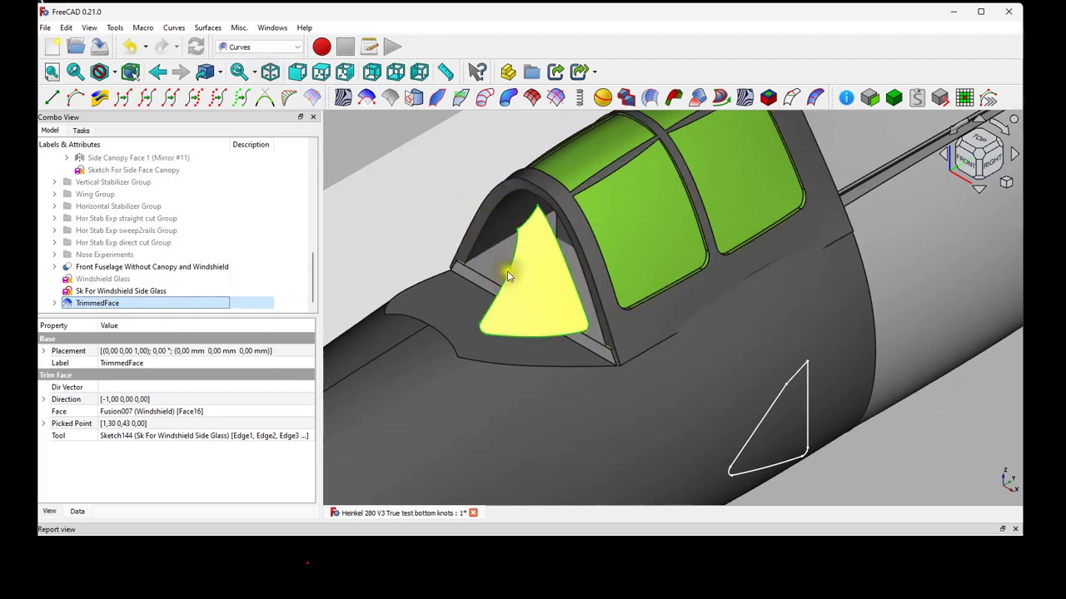
click(140, 292)
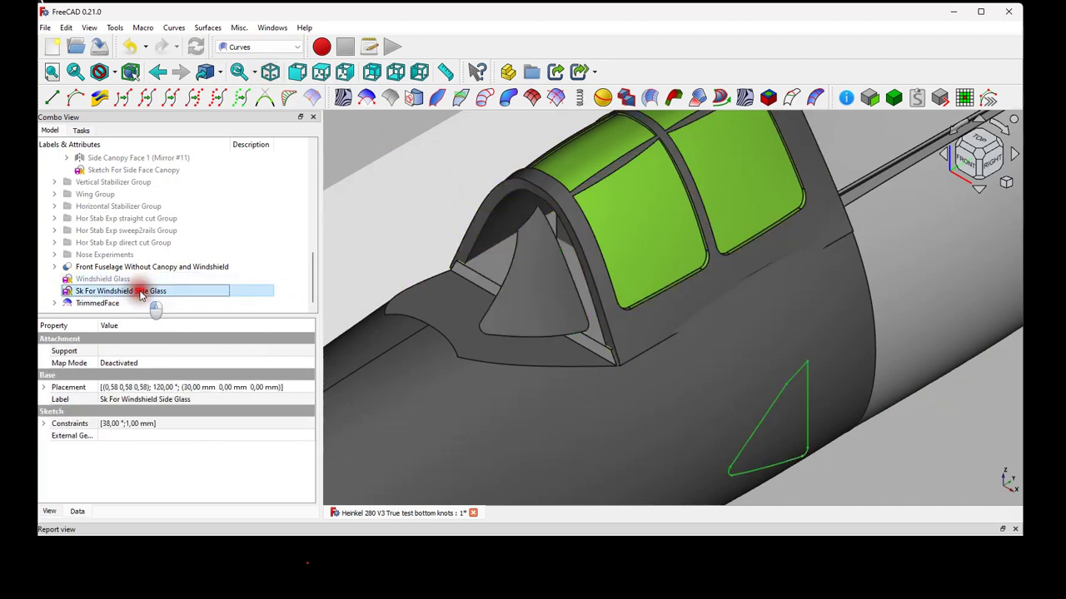
double_click(140, 292)
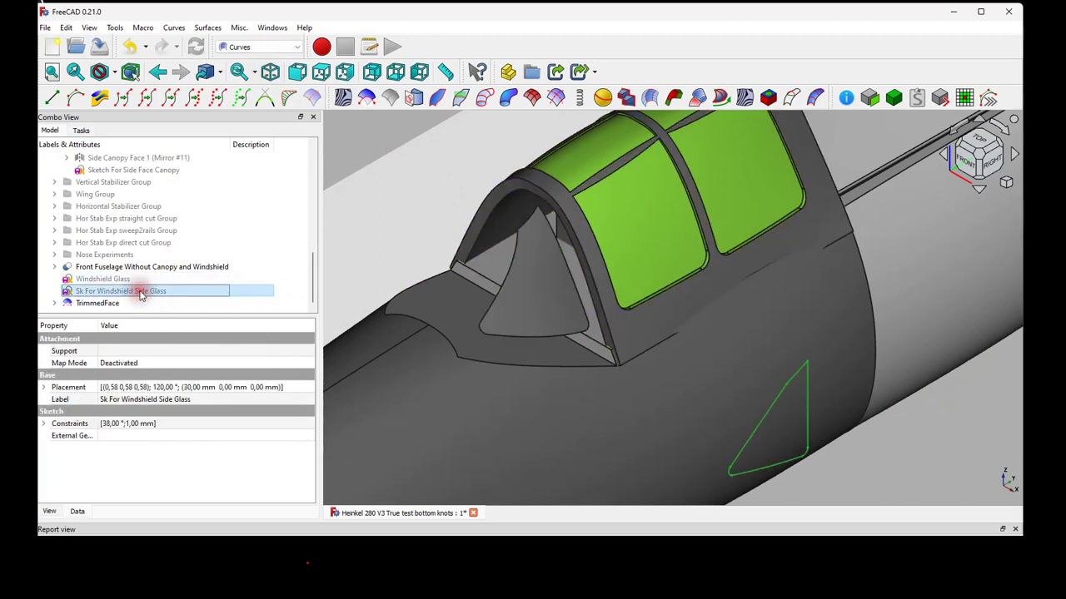
click(112, 279)
key(space)
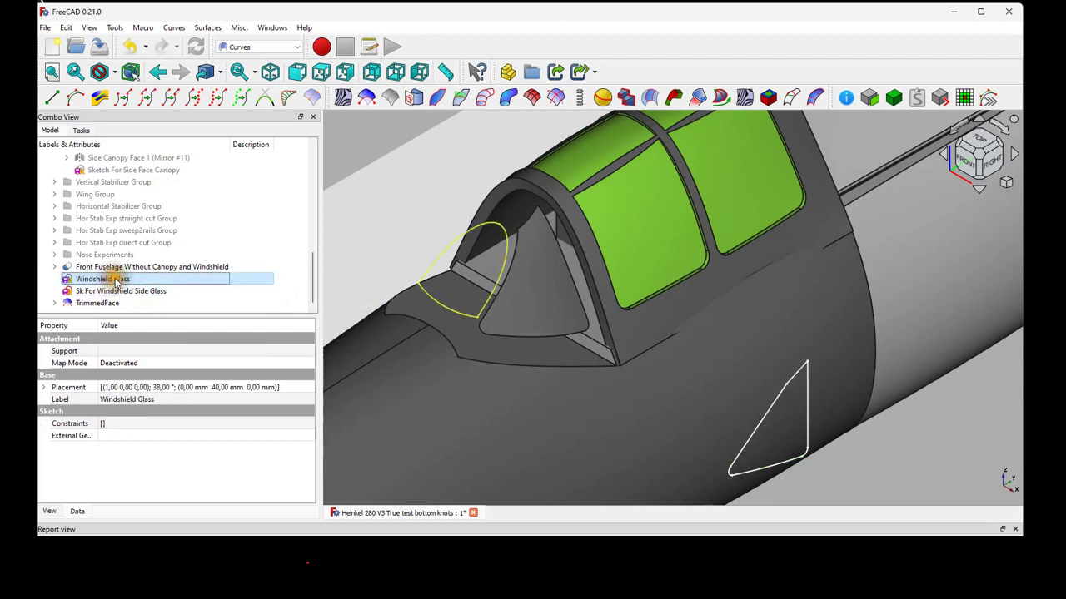
- Expand TrimmedFace in the model tree and make its Windshield object visible again
click(55, 303)
click(99, 305)
key(space)
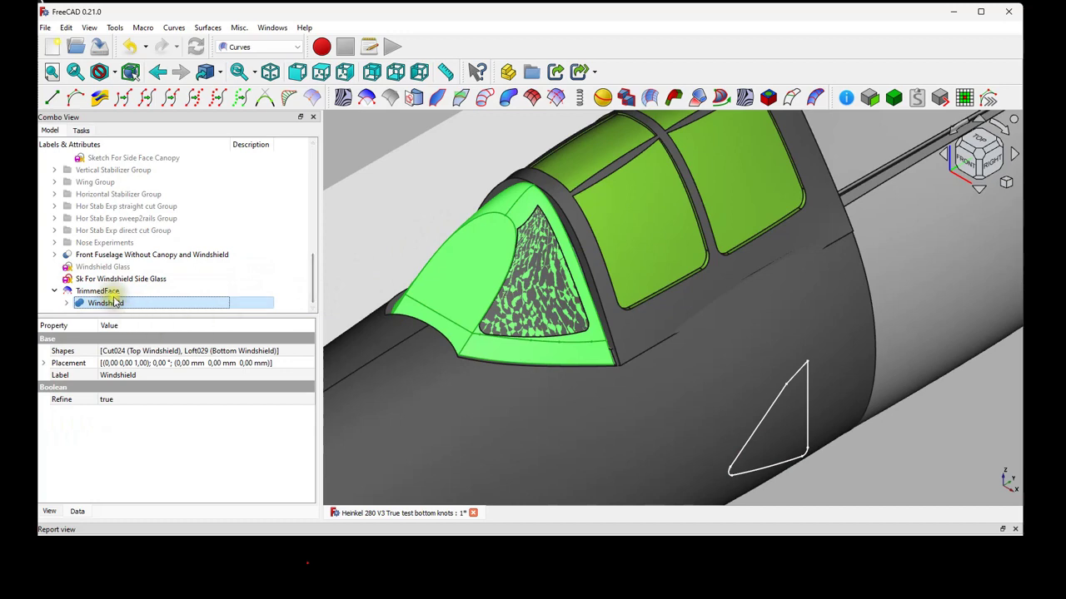
- Offset the TrimmedFace by -0,3 mm in the Part workbench with Fill offset enabled
click(98, 291)
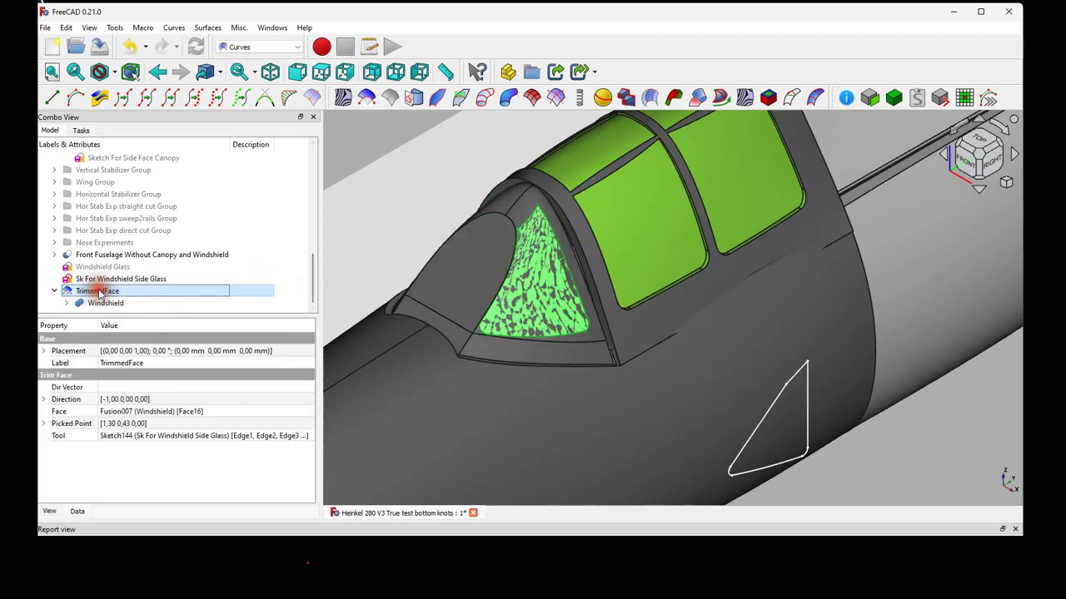
click(250, 47)
click(257, 145)
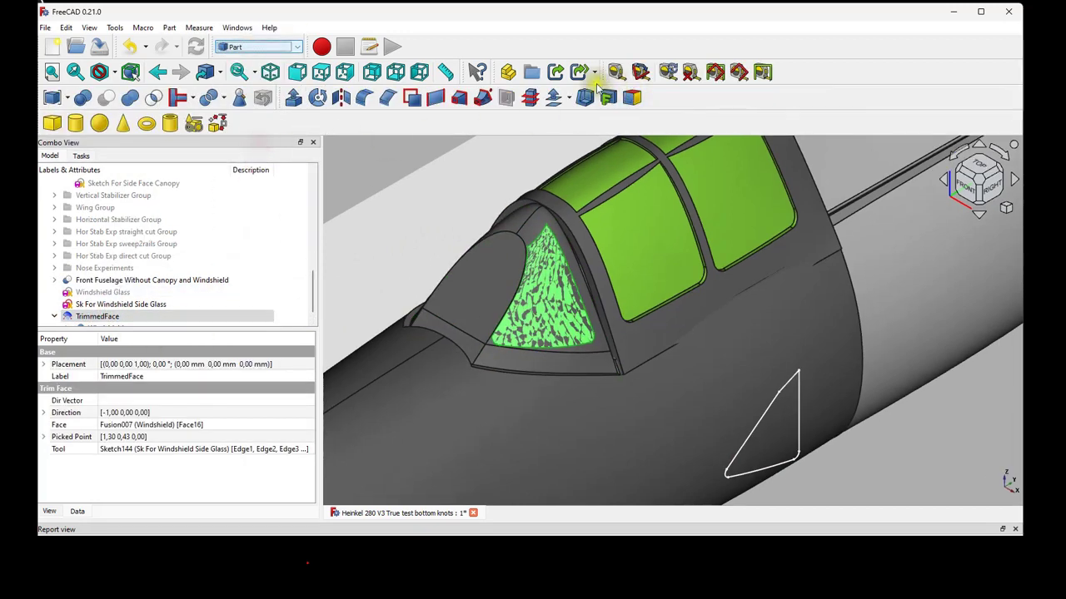
click(554, 99)
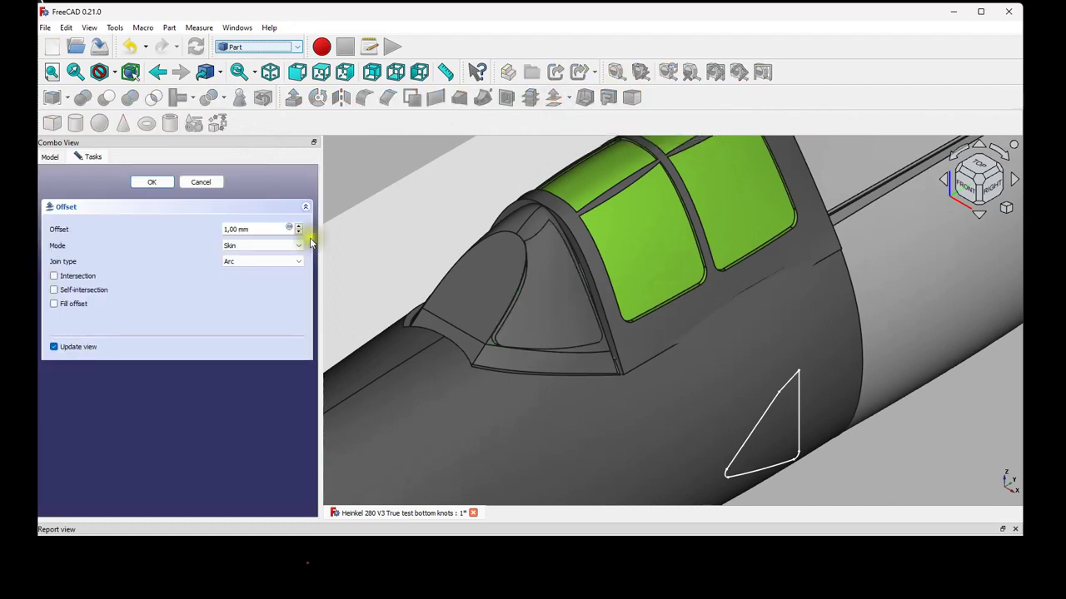
drag(239, 229, 200, 236)
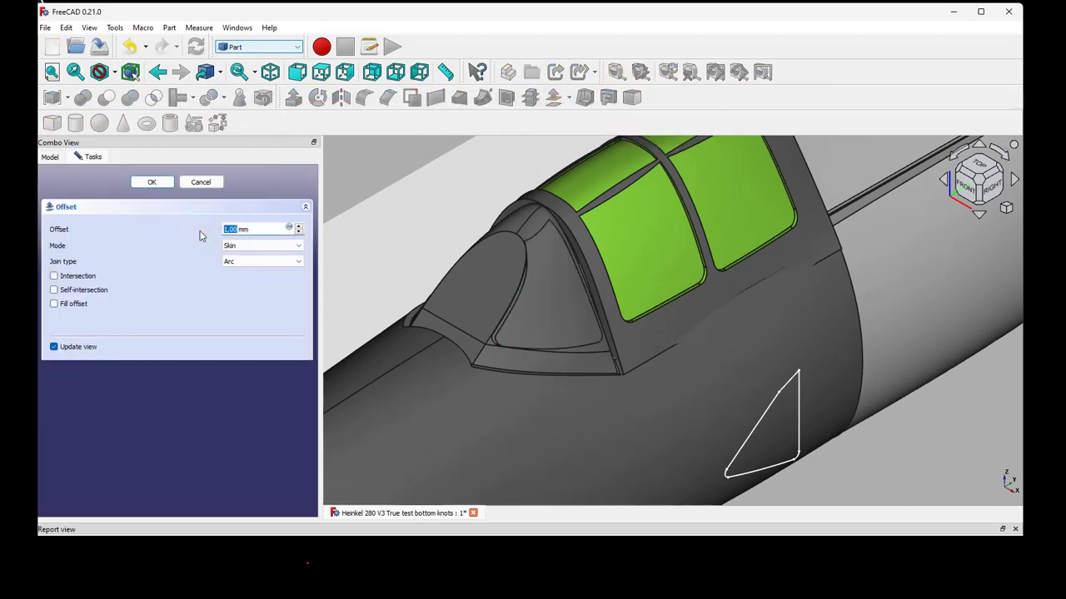
text(-0,3)
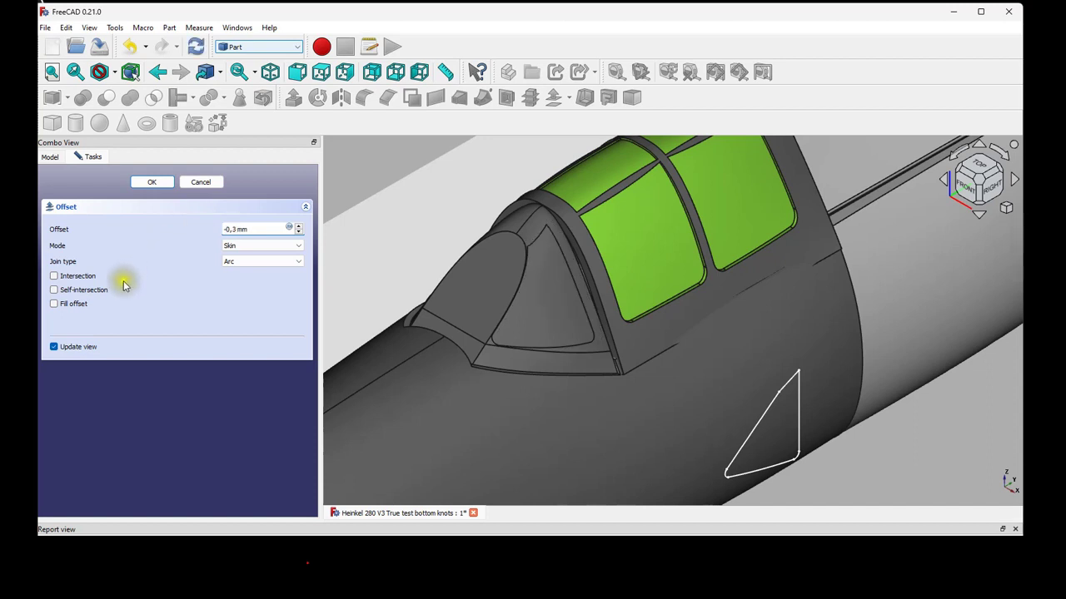
click(70, 305)
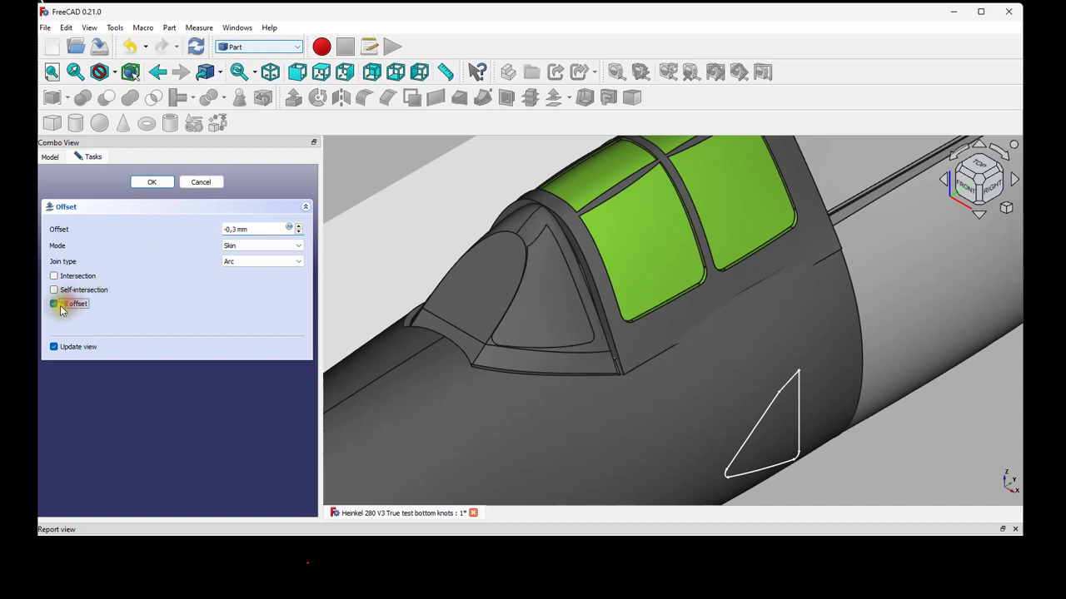
click(150, 182)
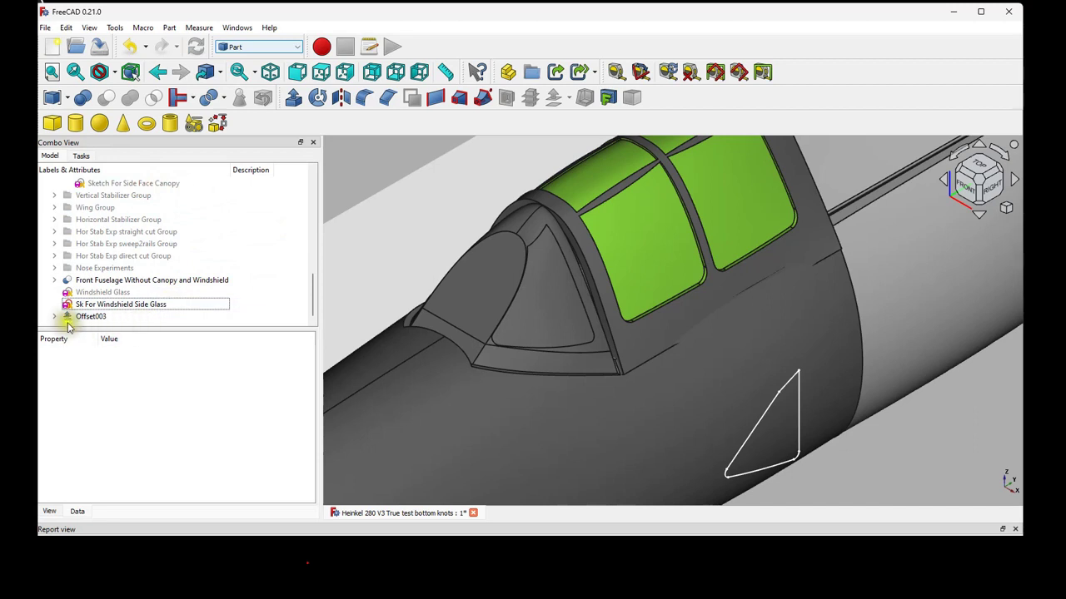
- Cut the filled offset solid out of the Windshield, using the Windshield nested under TrimmedFace as the base
click(94, 305)
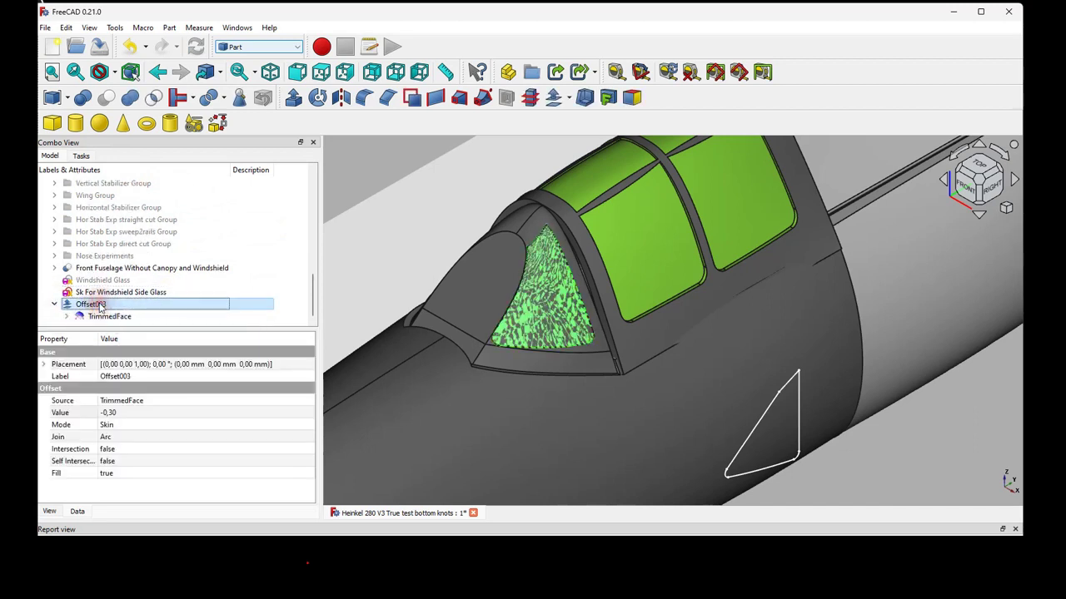
click(67, 317)
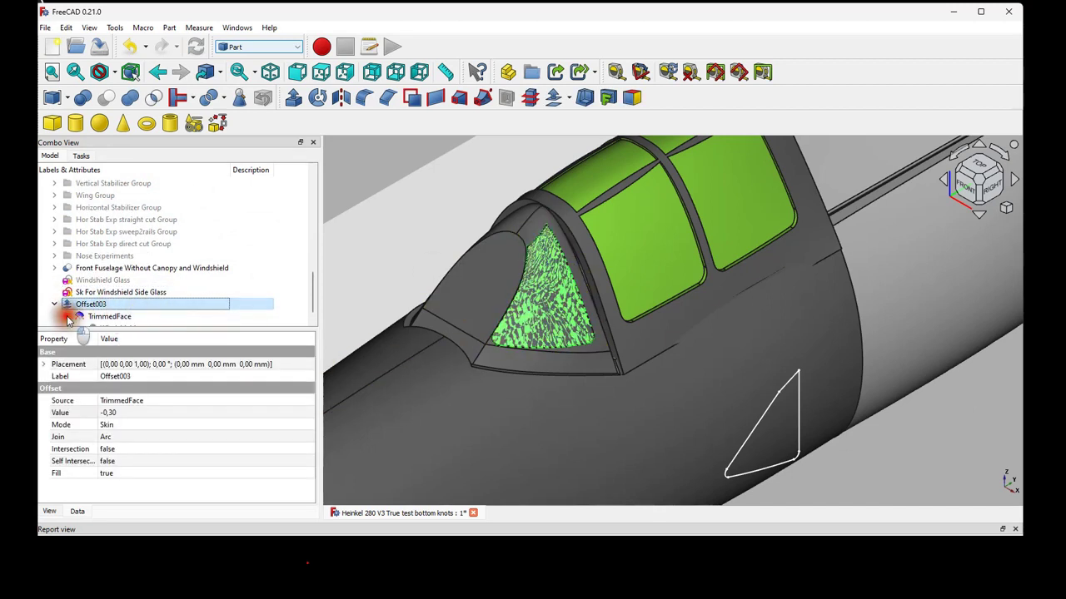
scroll(91, 326, down, 1)
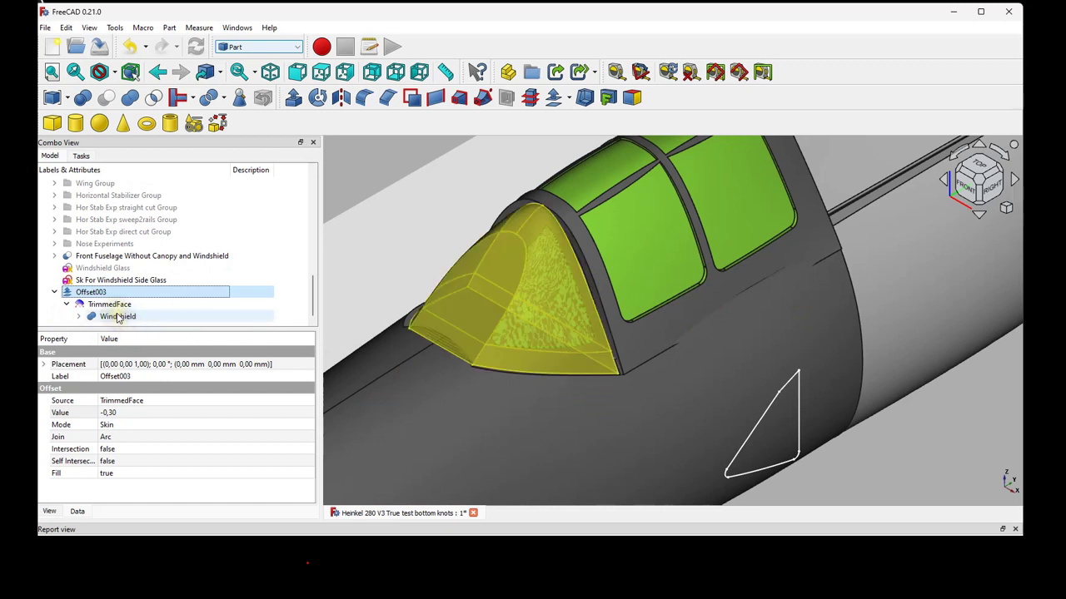
click(117, 317)
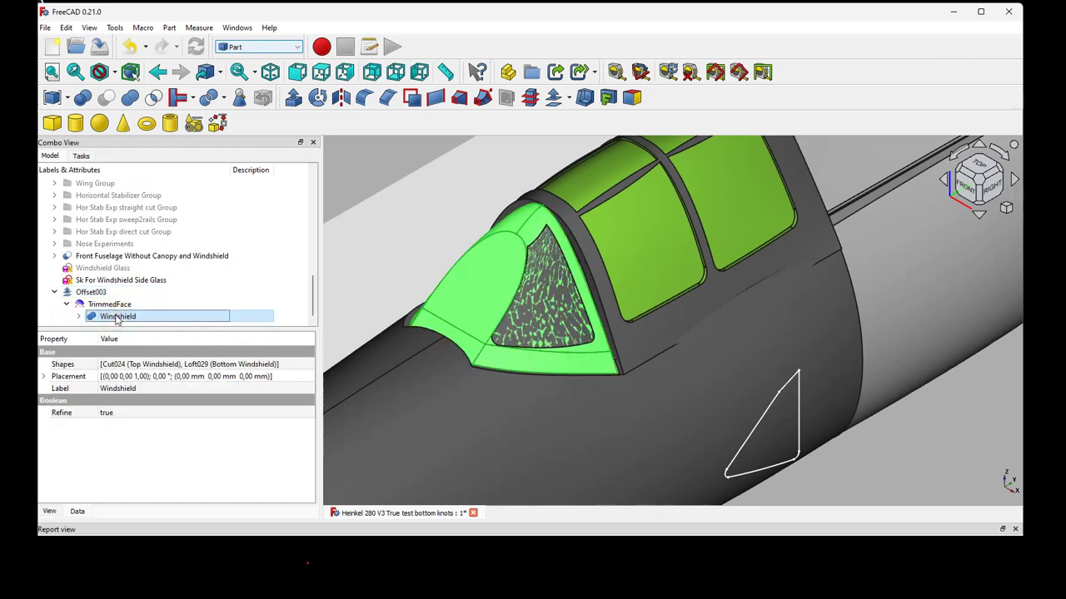
ctrl+click(90, 292)
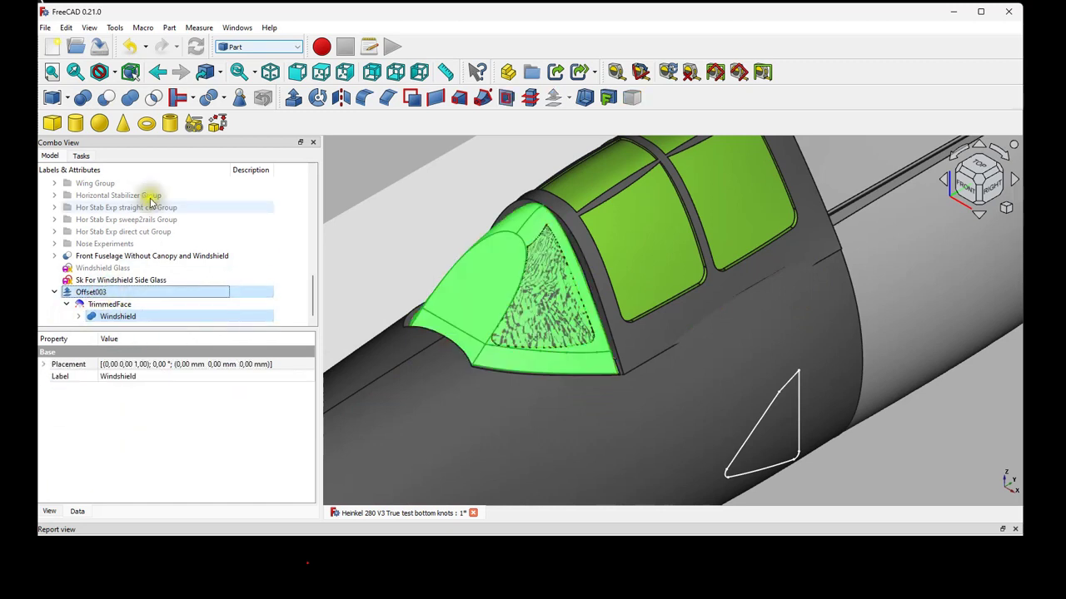
click(107, 98)
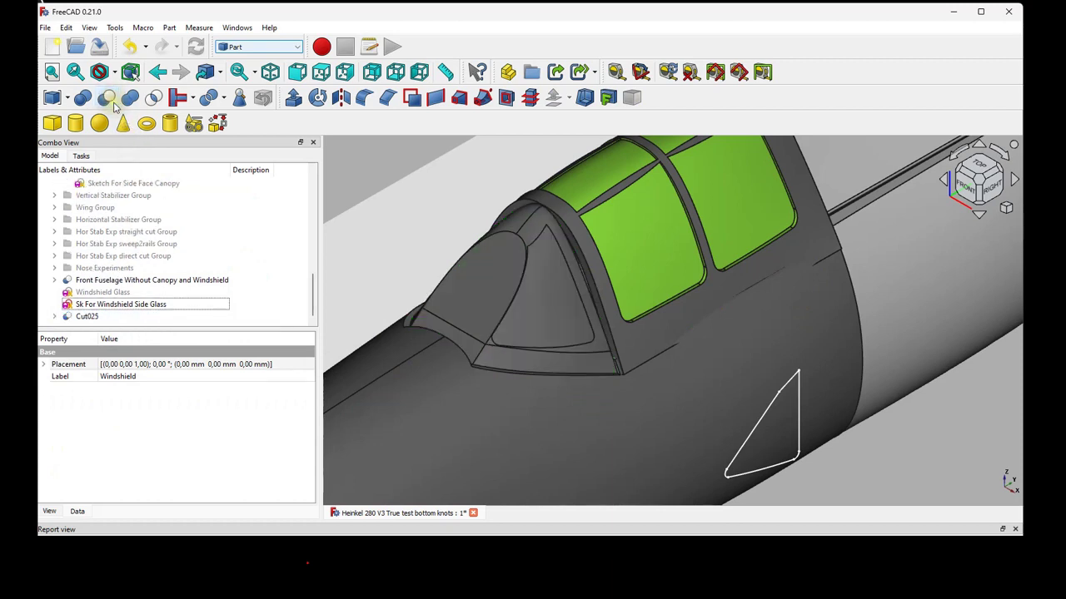
- Hide the Sk For Windshield Side Glass sketch and the TrimmedFace nested inside the new windshield cut
click(59, 318)
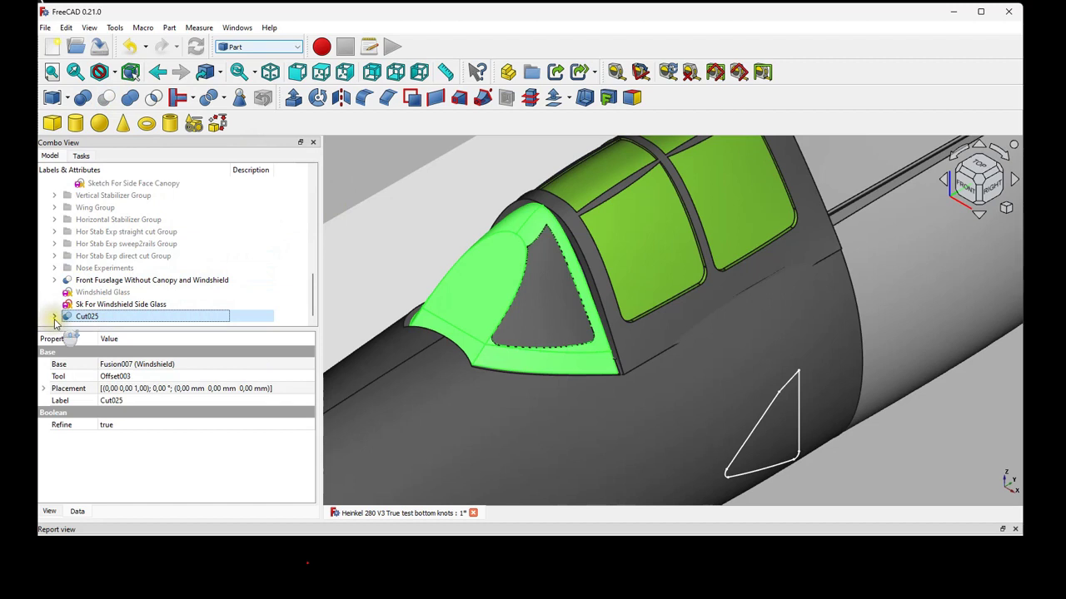
click(96, 305)
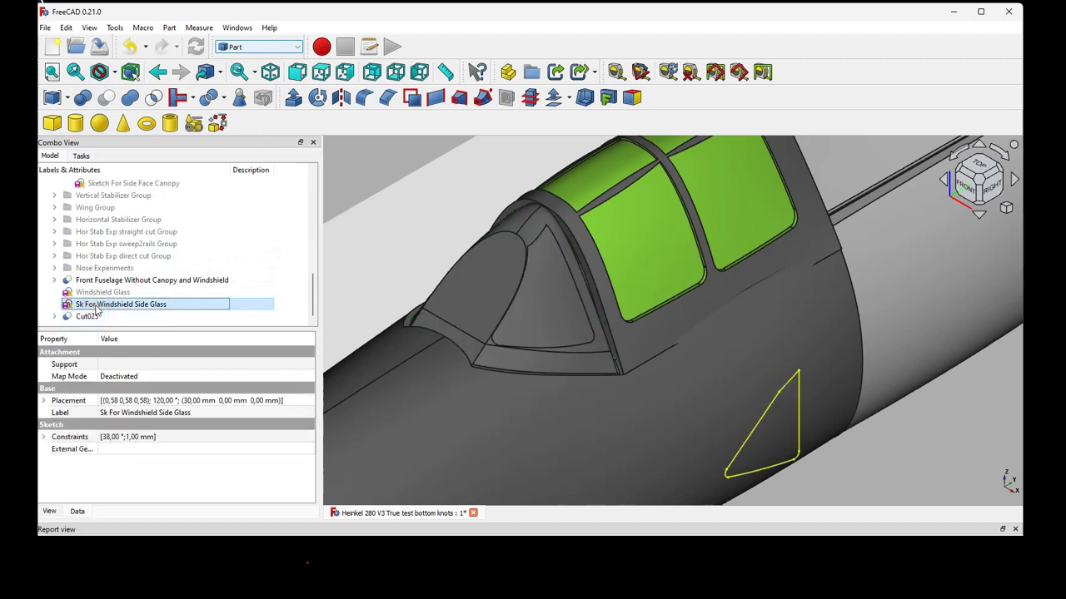
key(space)
click(54, 317)
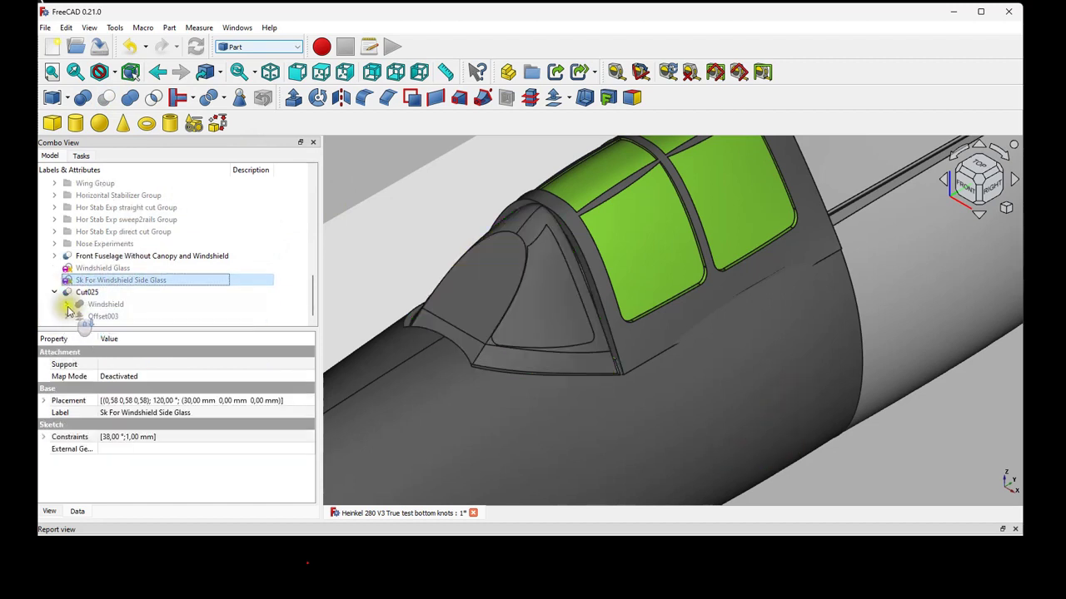
click(66, 304)
click(67, 304)
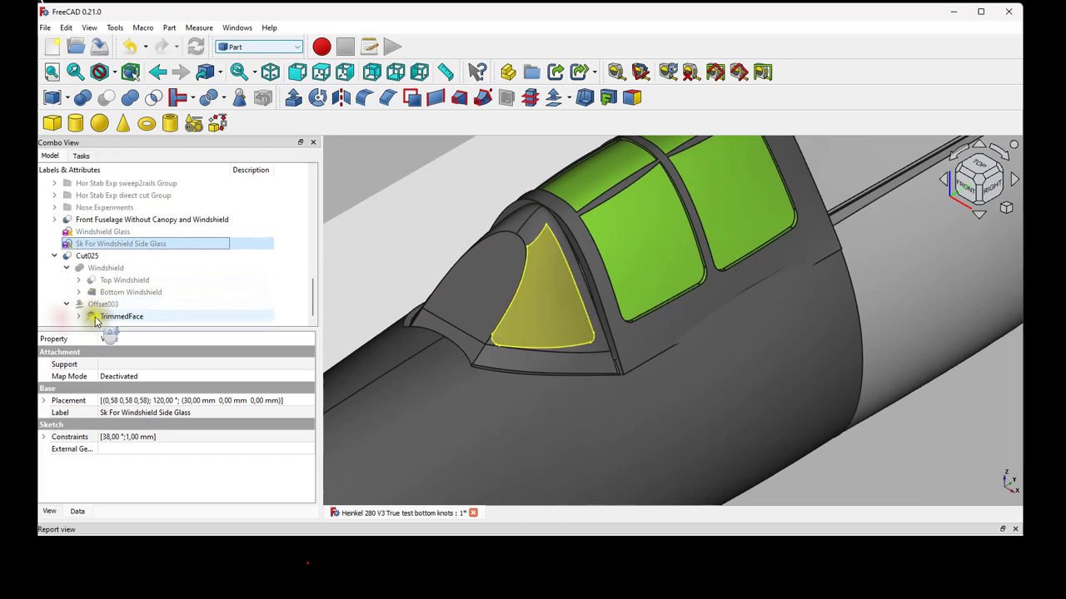
click(96, 320)
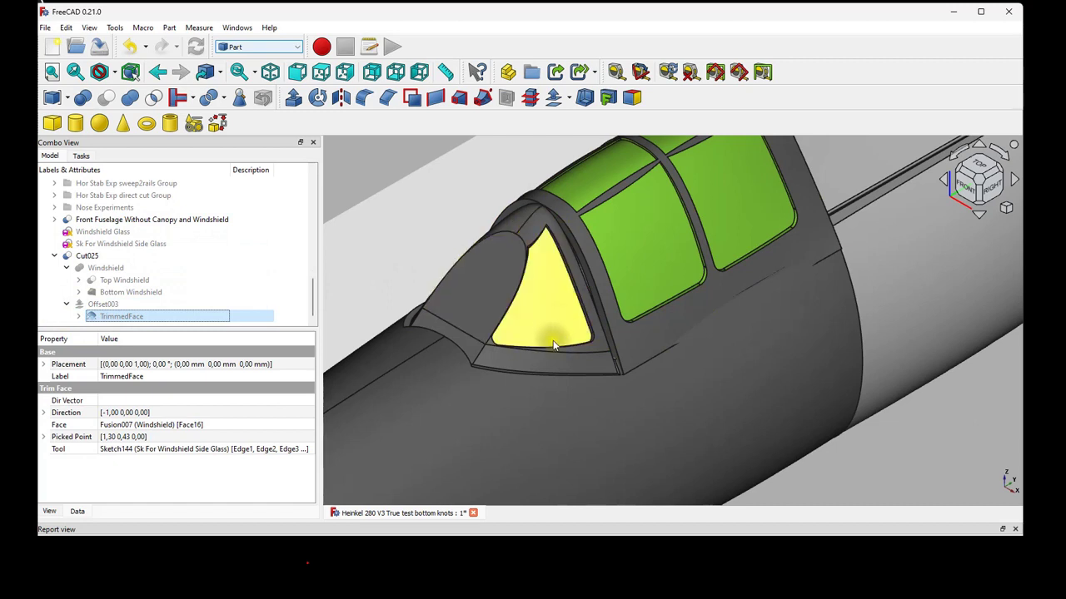
- Rename the offset solid as Left Side Glass and mirror it across the YZ plane
click(94, 305)
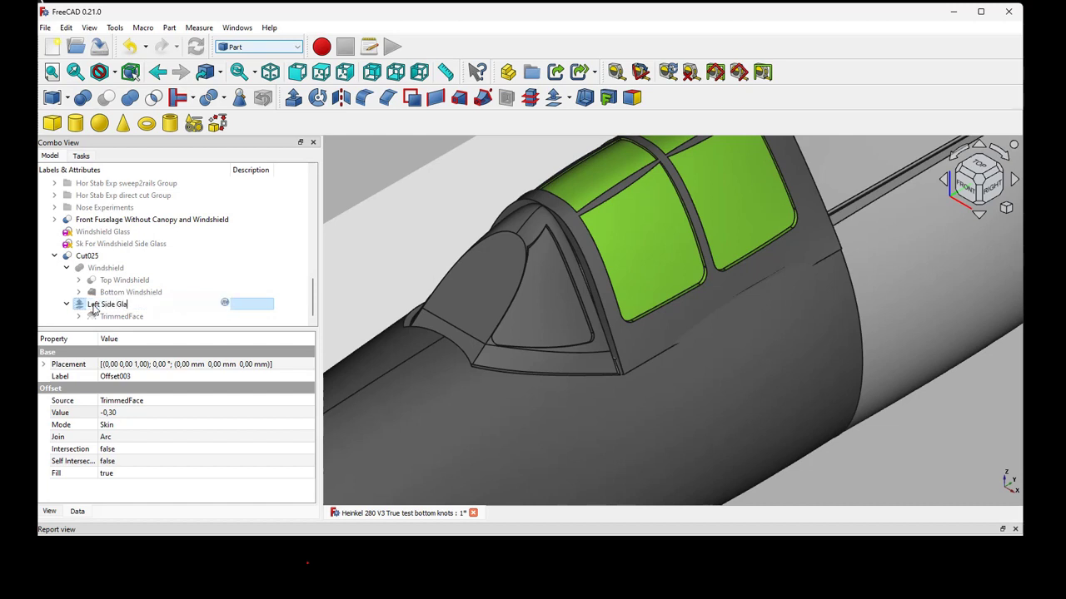
key(Return)
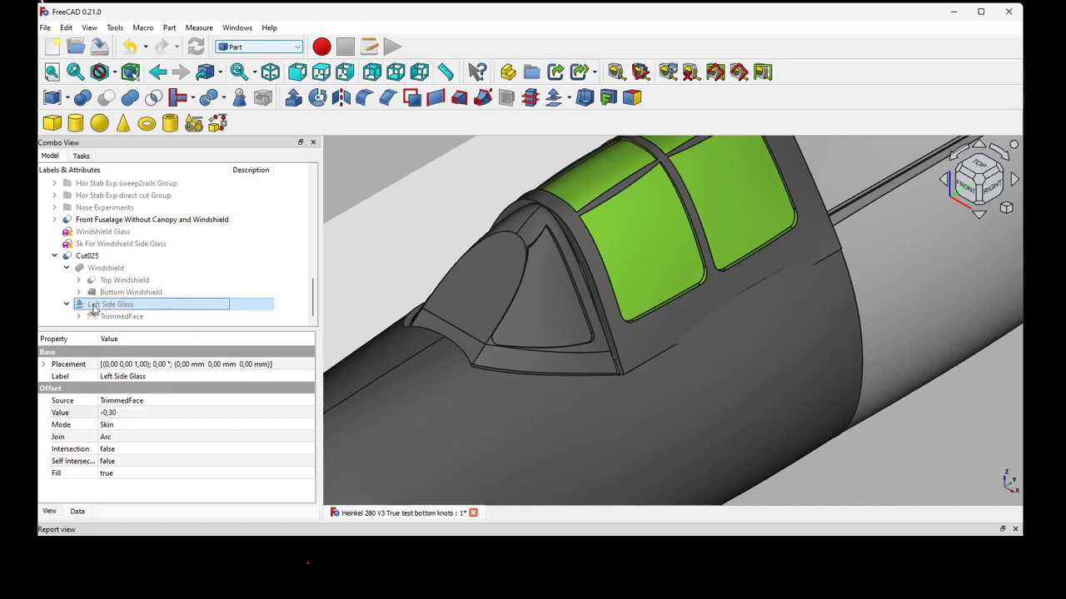
click(341, 98)
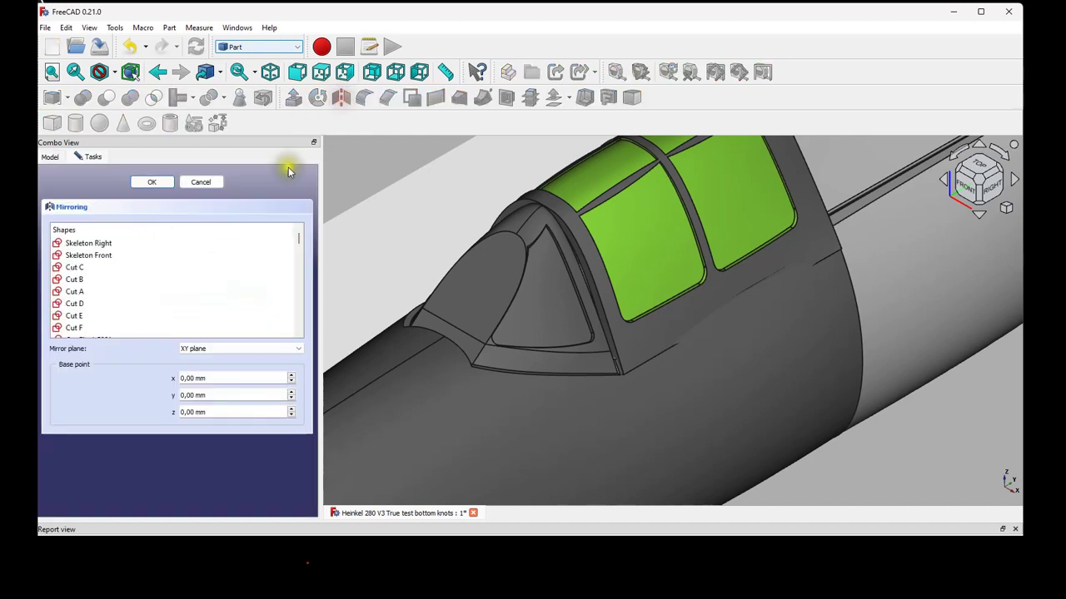
click(214, 349)
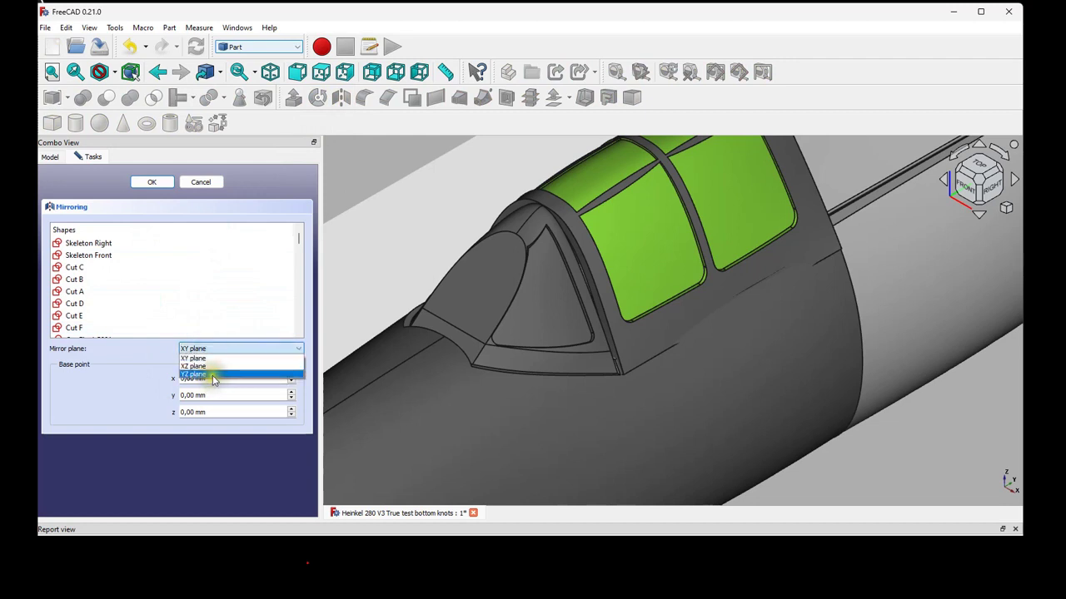
click(213, 374)
click(151, 183)
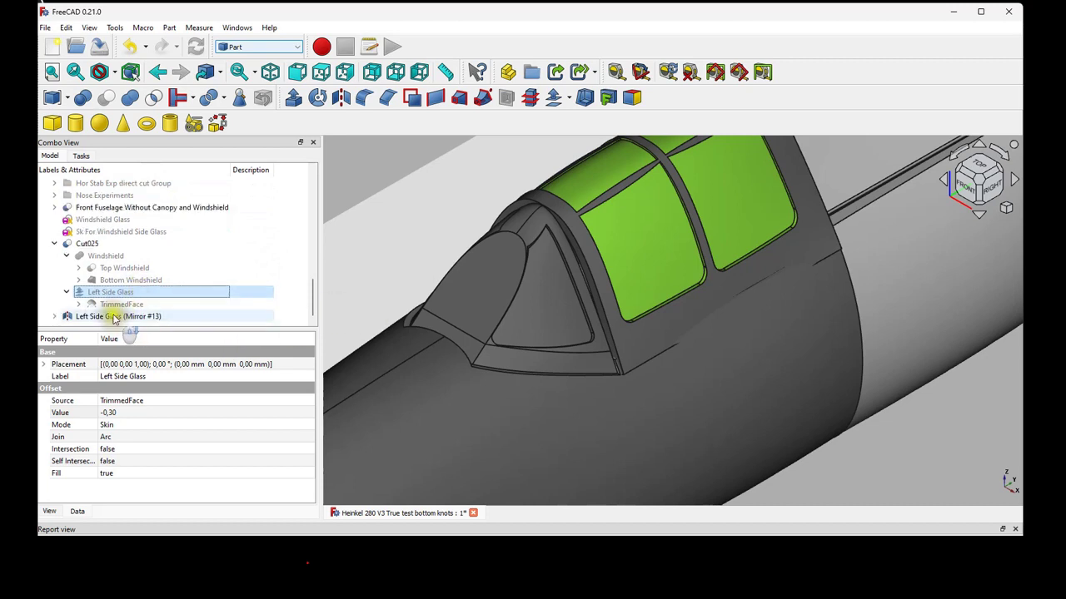
- Cut the mirrored side glass out of the already cut windshield, Cut025
click(114, 316)
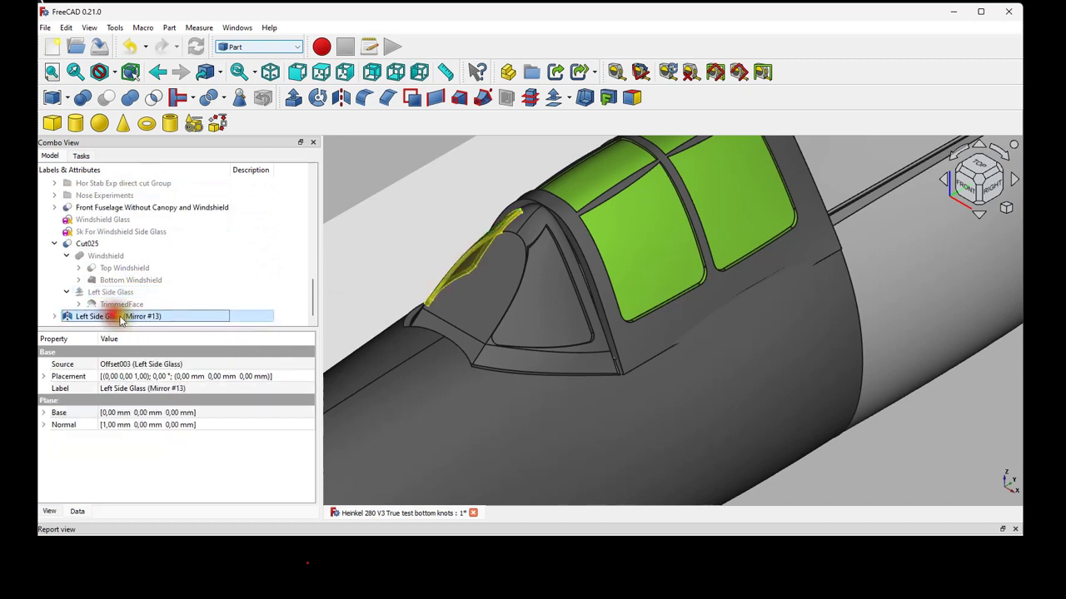
click(87, 243)
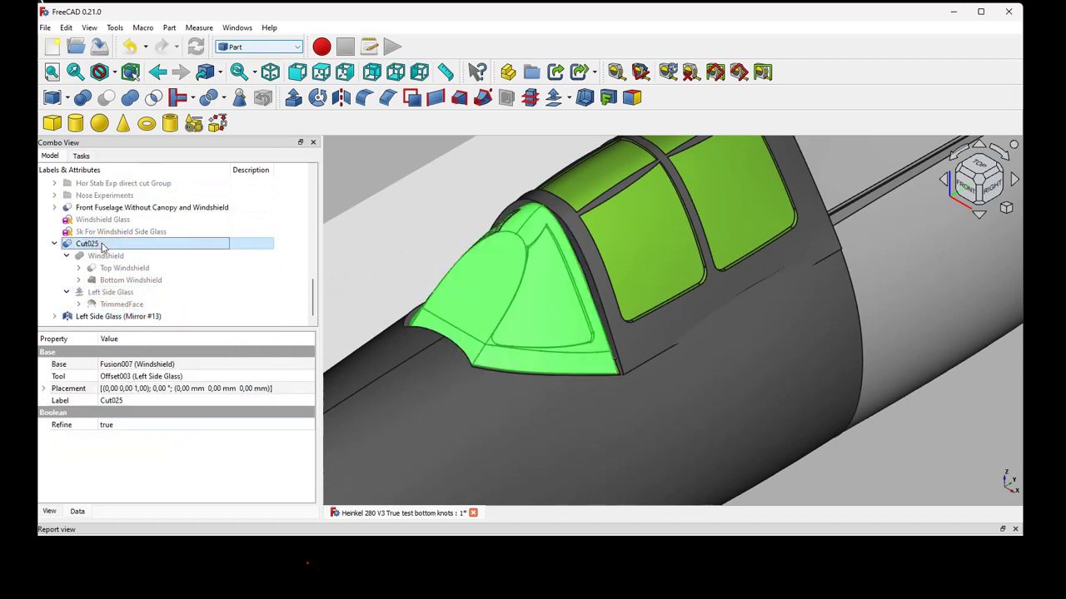
ctrl+click(93, 316)
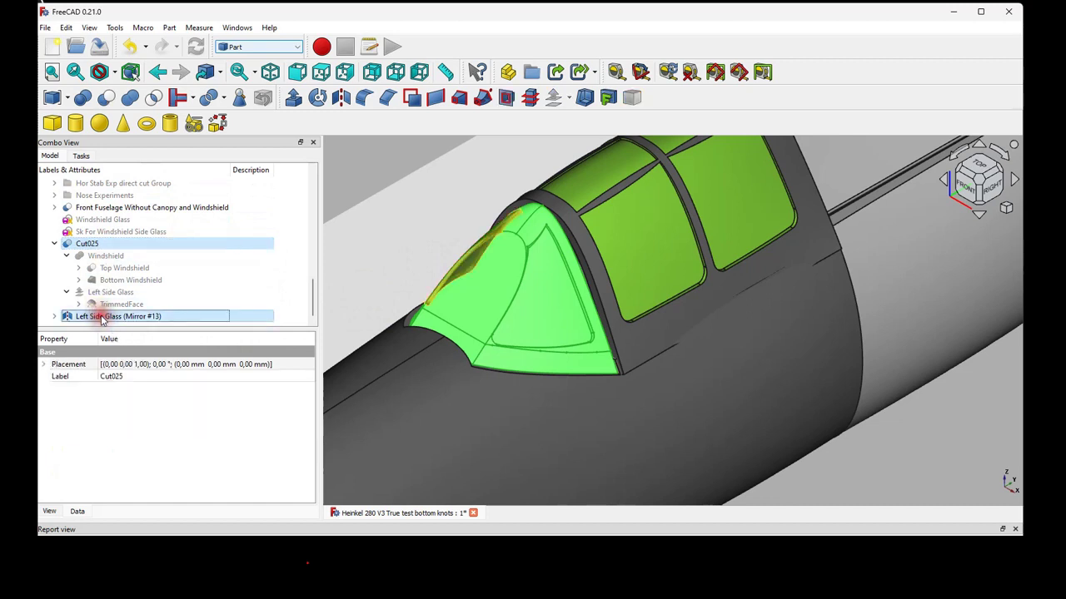
click(106, 98)
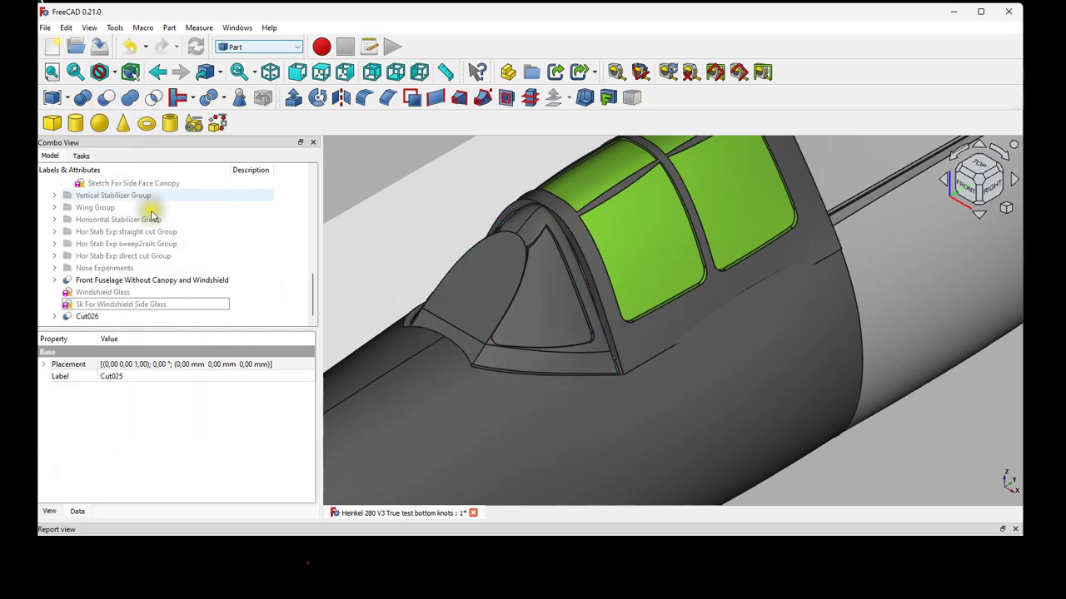
- Rename the mirrored glass inside the new windshield cut as Right Side Glass
click(54, 316)
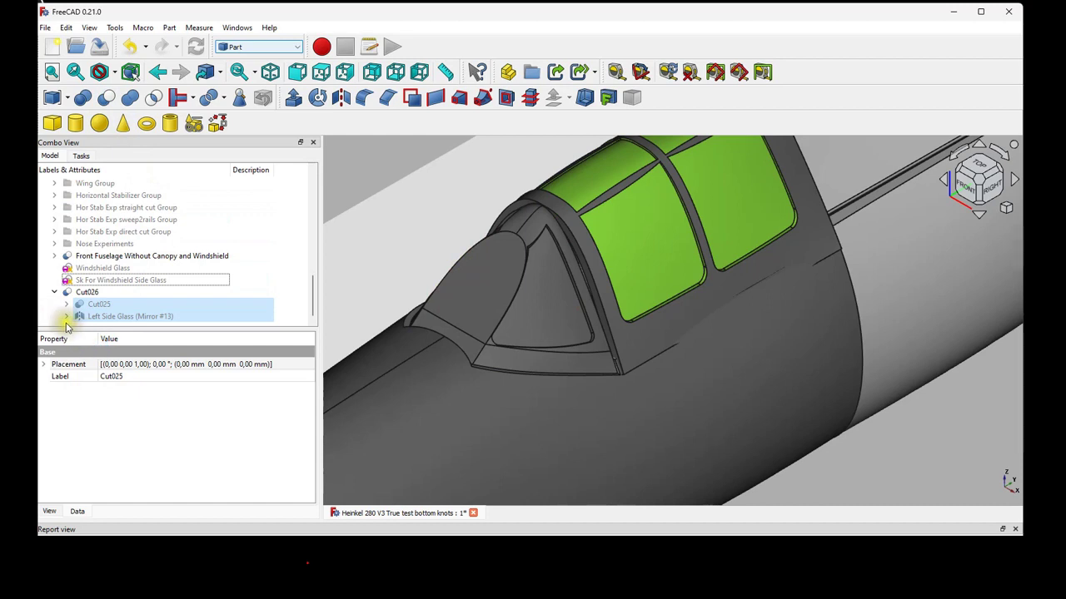
click(66, 318)
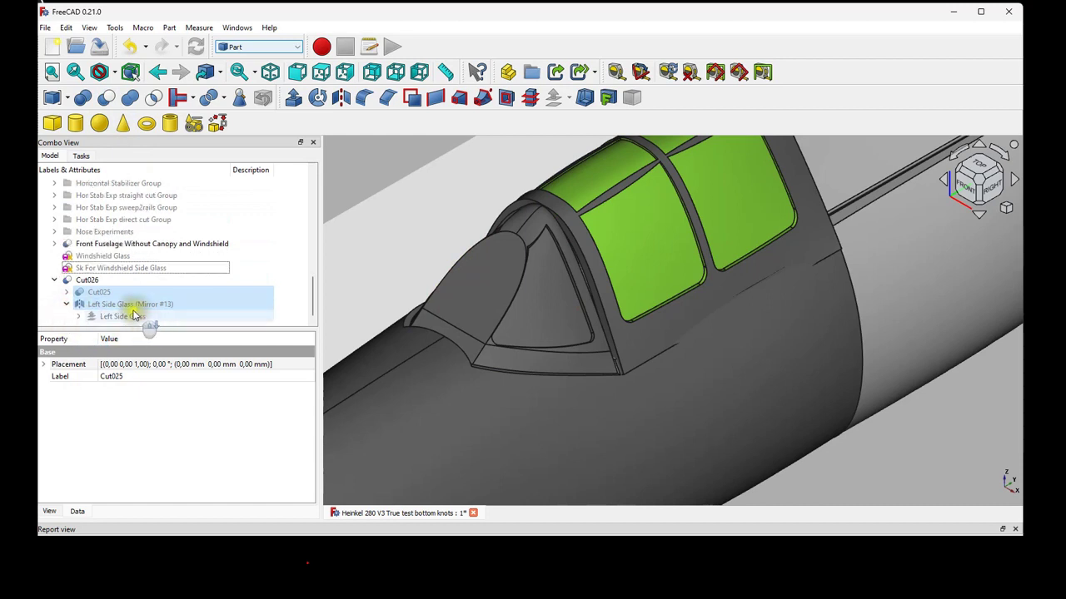
click(129, 305)
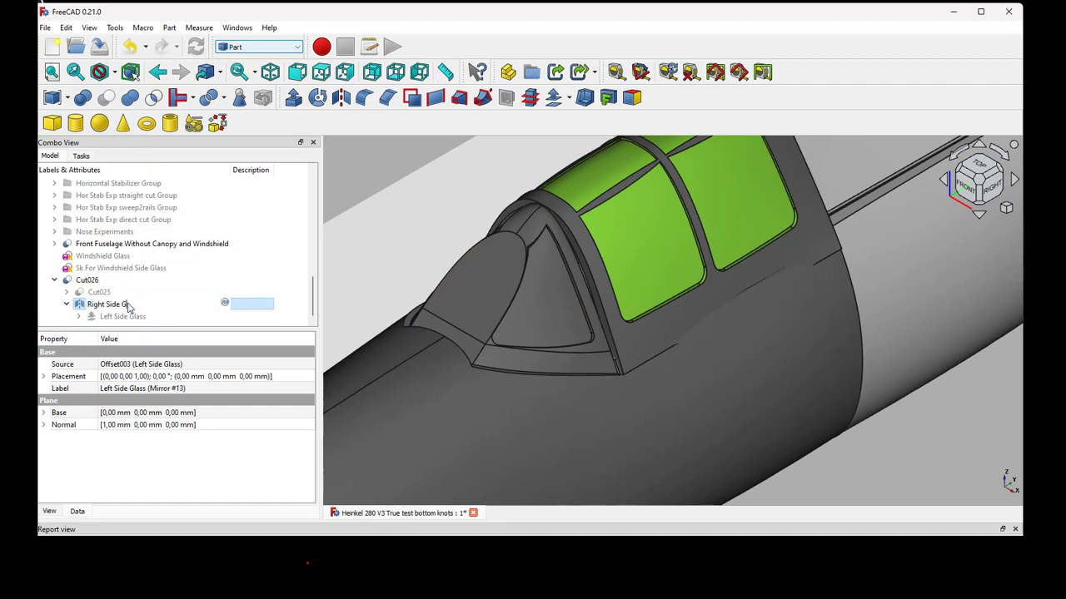
text(Right Side Glass)
key(Return)
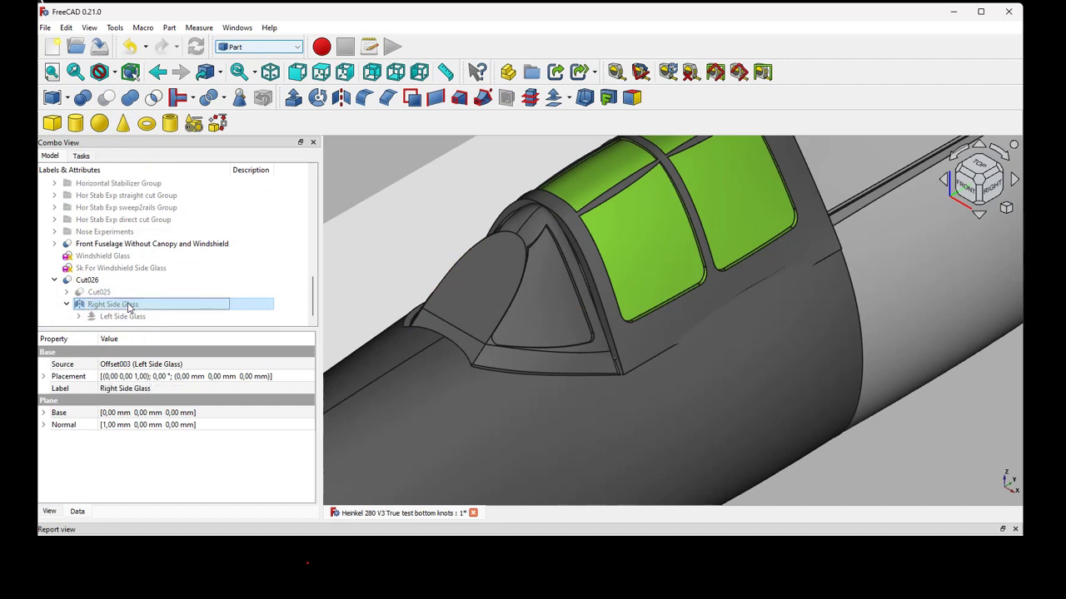
- Select the final windshield cut and examine both side glass openings in the top view
click(90, 280)
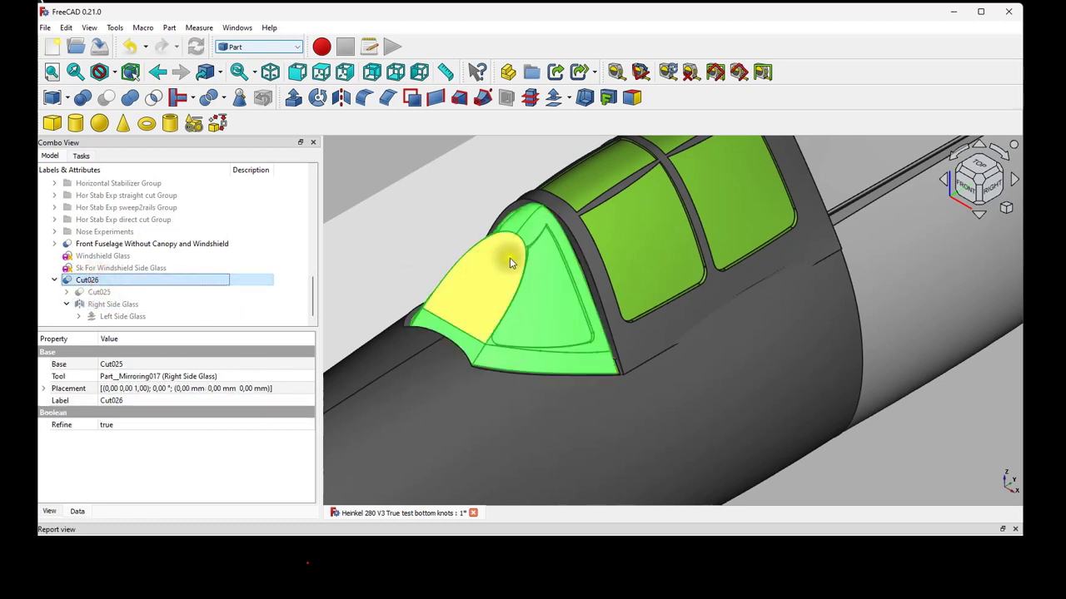
scroll(510, 263, down, 4)
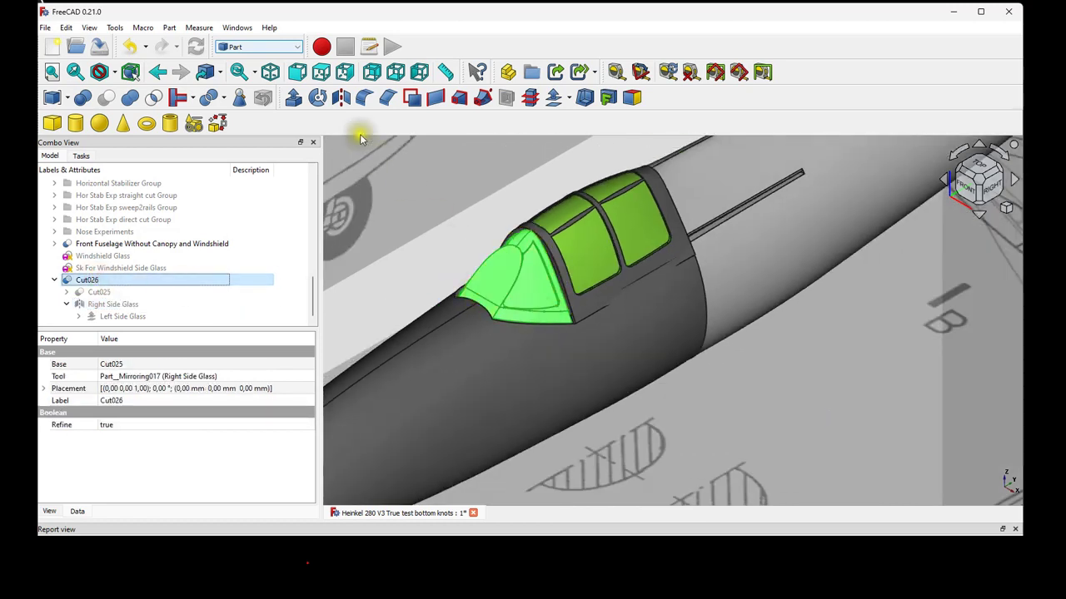
click(320, 72)
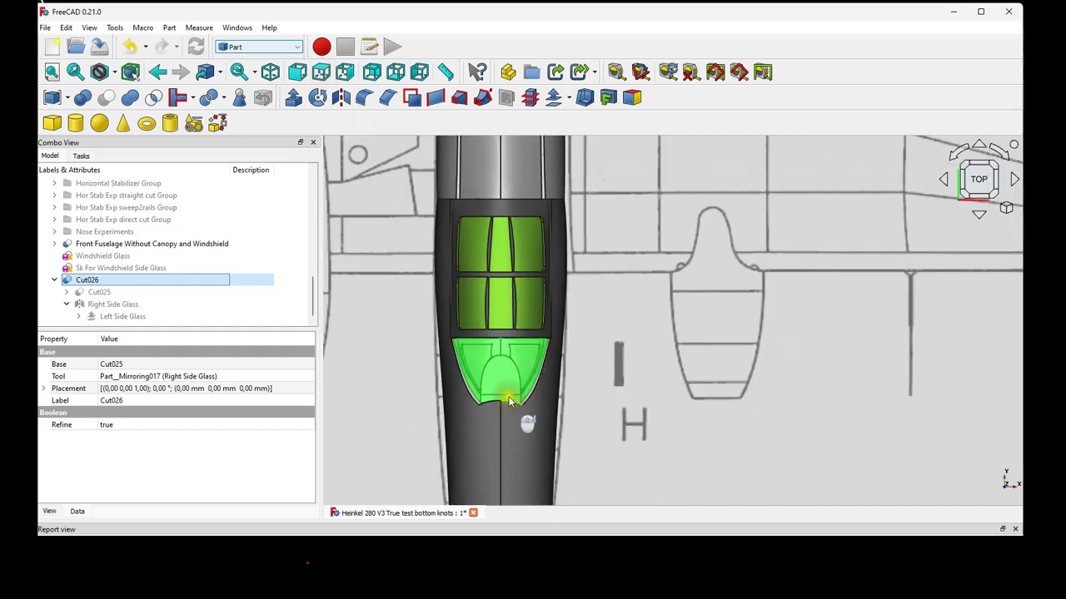
scroll(504, 379, up, 8)
scroll(398, 265, down, 5)
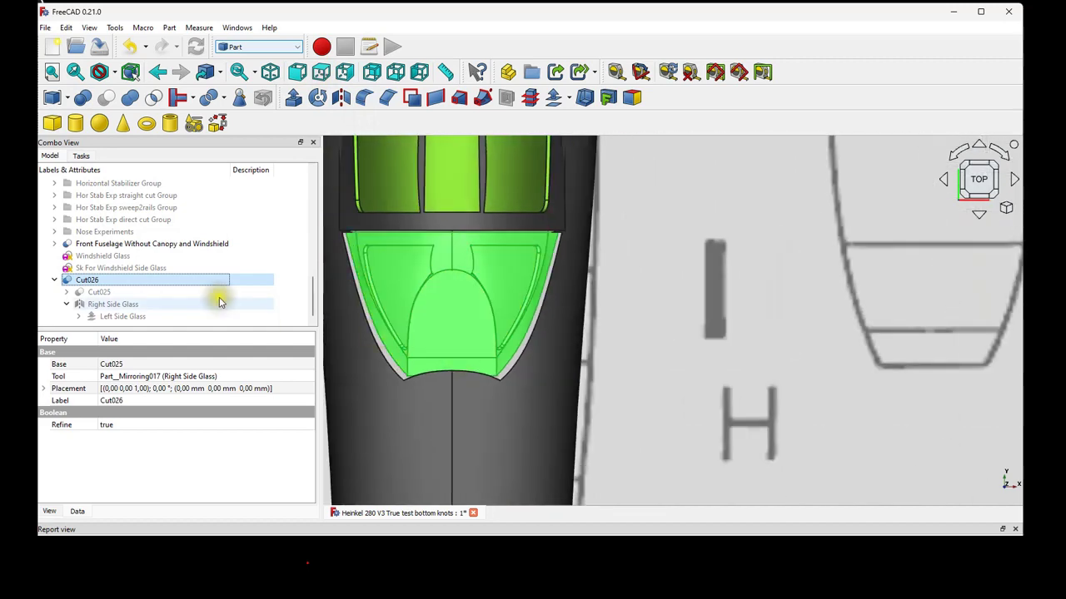
- Show the hidden Windshield Glass sketch over the front of the windshield
click(106, 256)
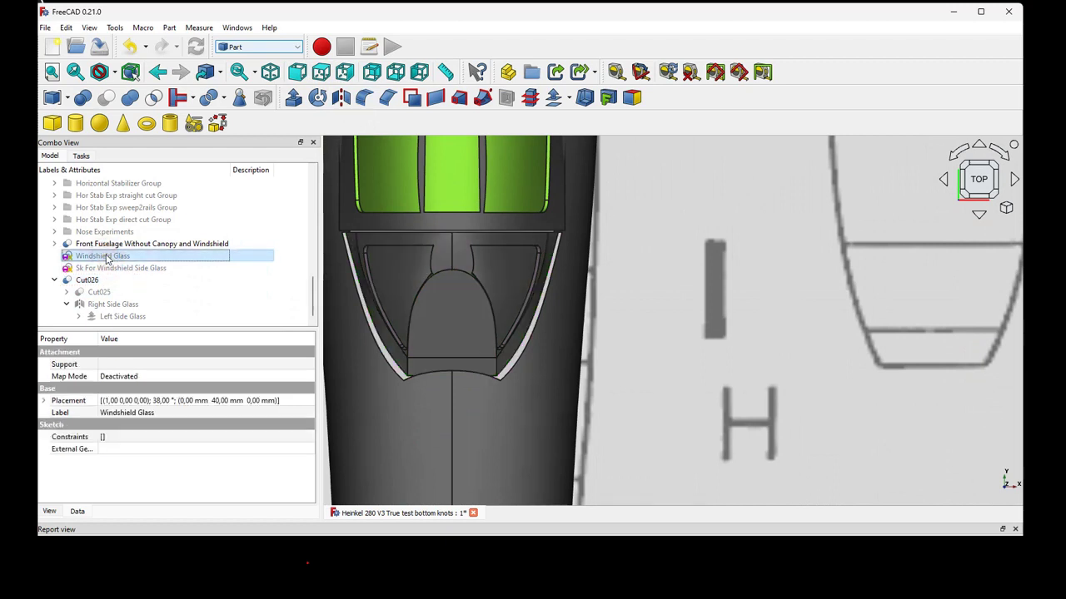
key(space)
scroll(452, 285, up, 6)
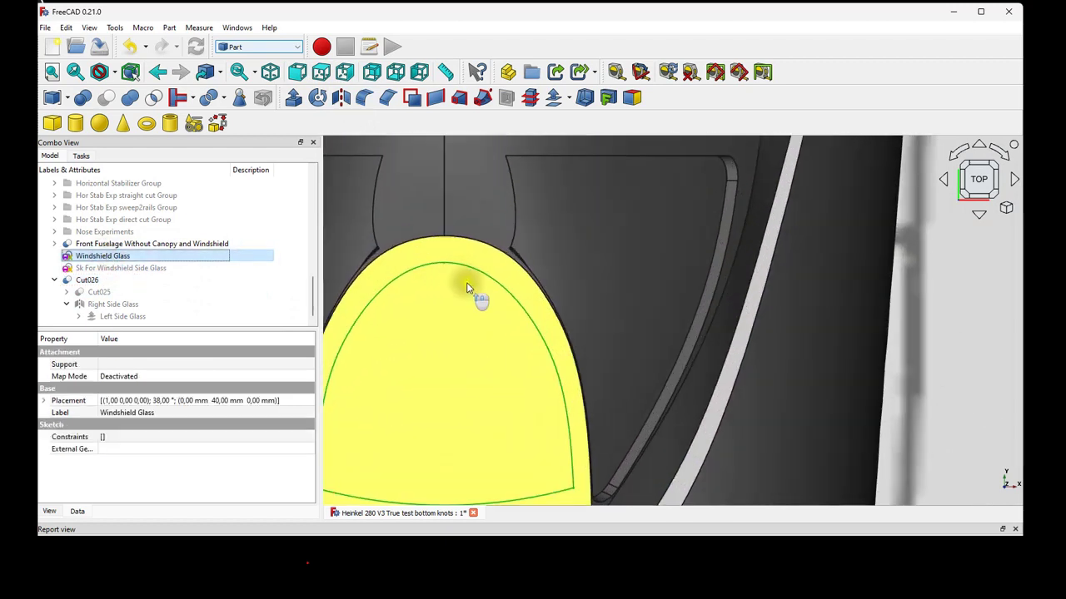
scroll(466, 287, down, 3)
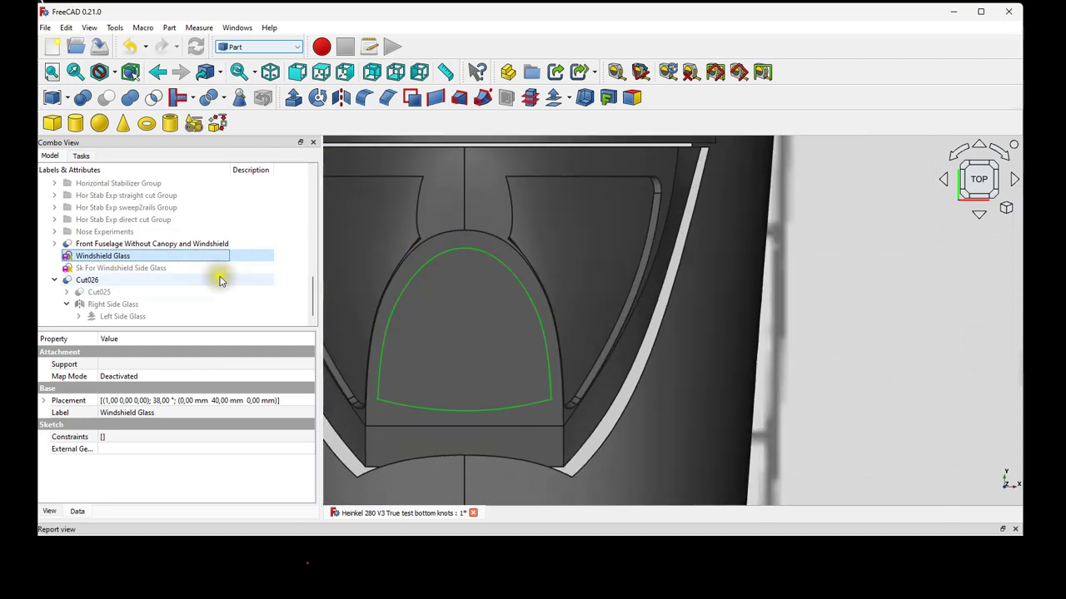
- Open the Windshield Glass sketch for editing and move the apex of its curved outline slightly upward on the centre axis
double_click(135, 256)
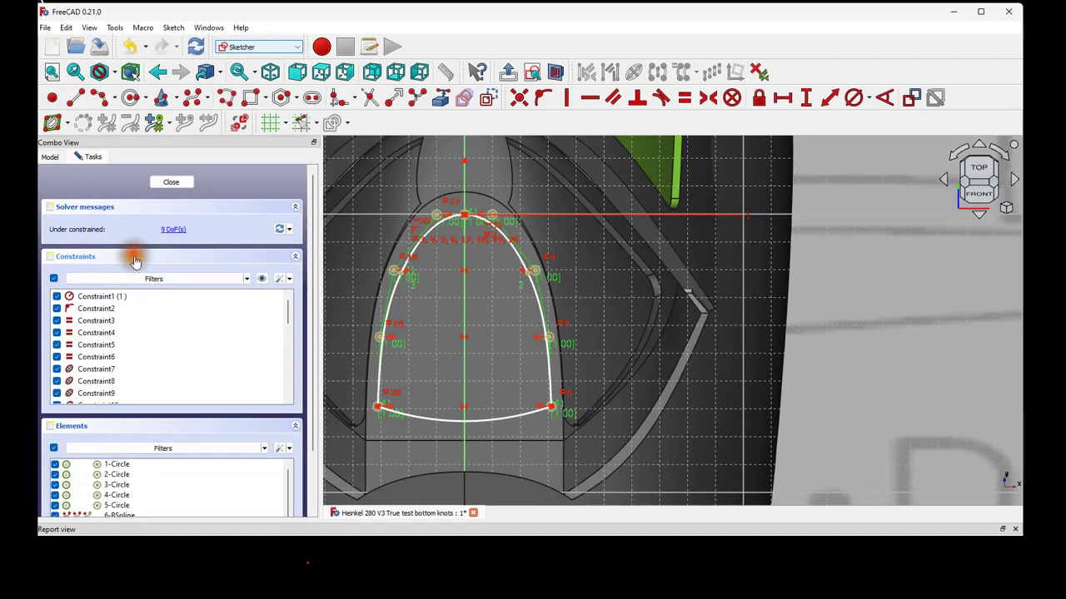
scroll(487, 240, up, 3)
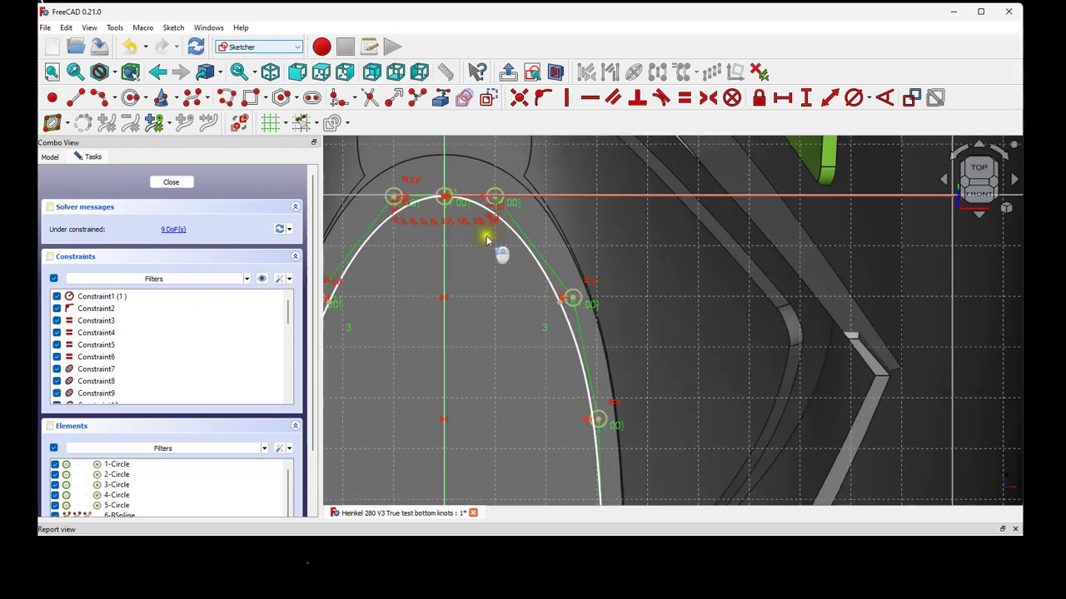
drag(445, 197, 445, 180)
scroll(542, 431, down, 3)
scroll(571, 418, up, 2)
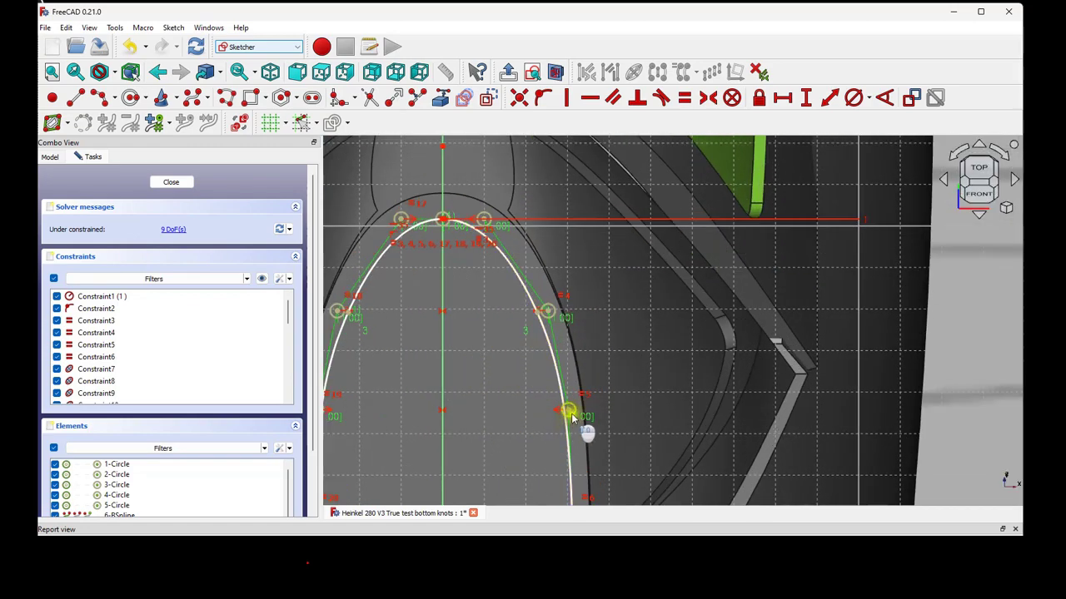
- Move the outline's side control point and lower corner slightly inward to narrow the glass, and close the sketch
drag(571, 418, 564, 416)
scroll(568, 433, down, 3)
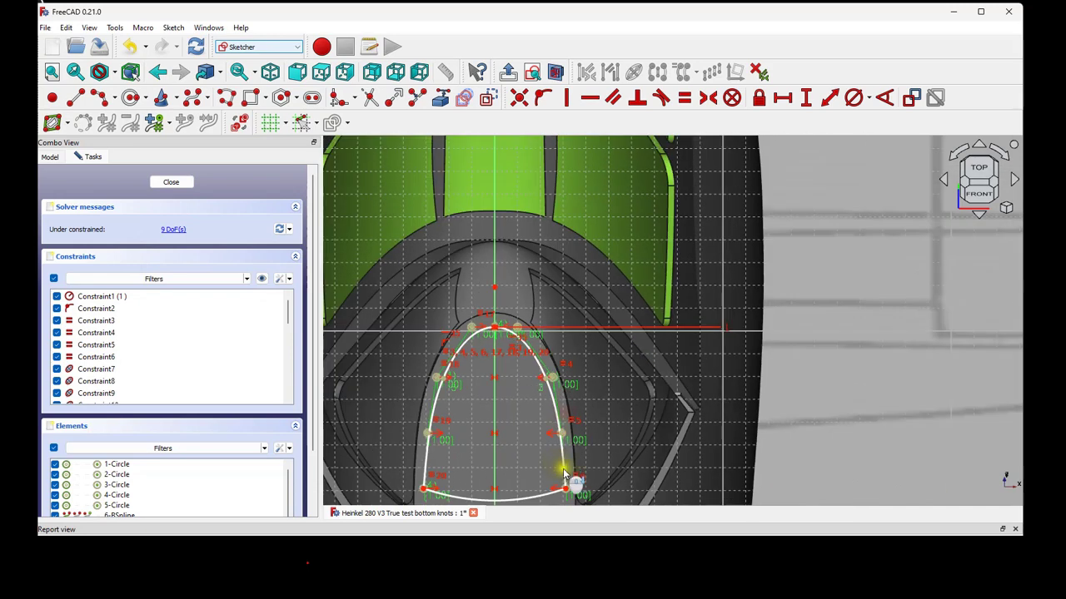
scroll(608, 440, up, 3)
drag(574, 398, 563, 410)
scroll(561, 441, down, 5)
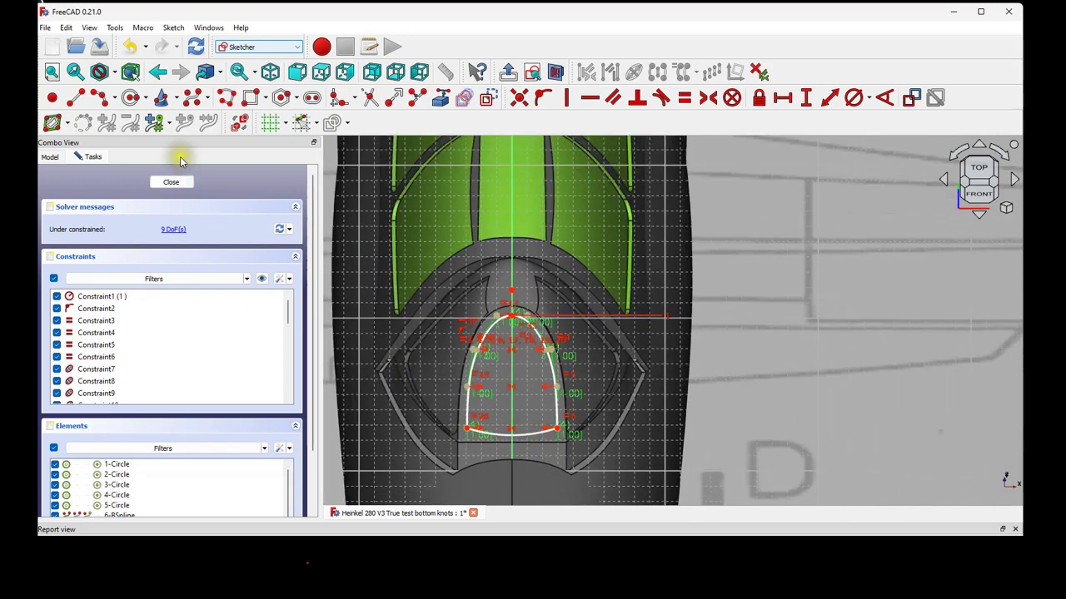
click(169, 184)
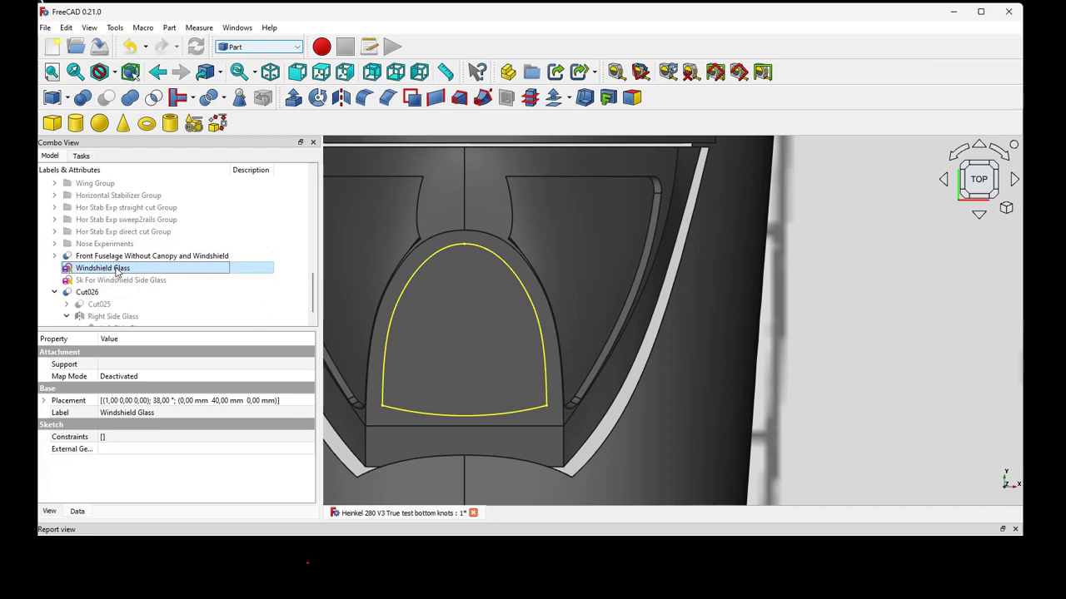
- Create a planar face from the three edges of the Windshield Glass sketch
click(218, 123)
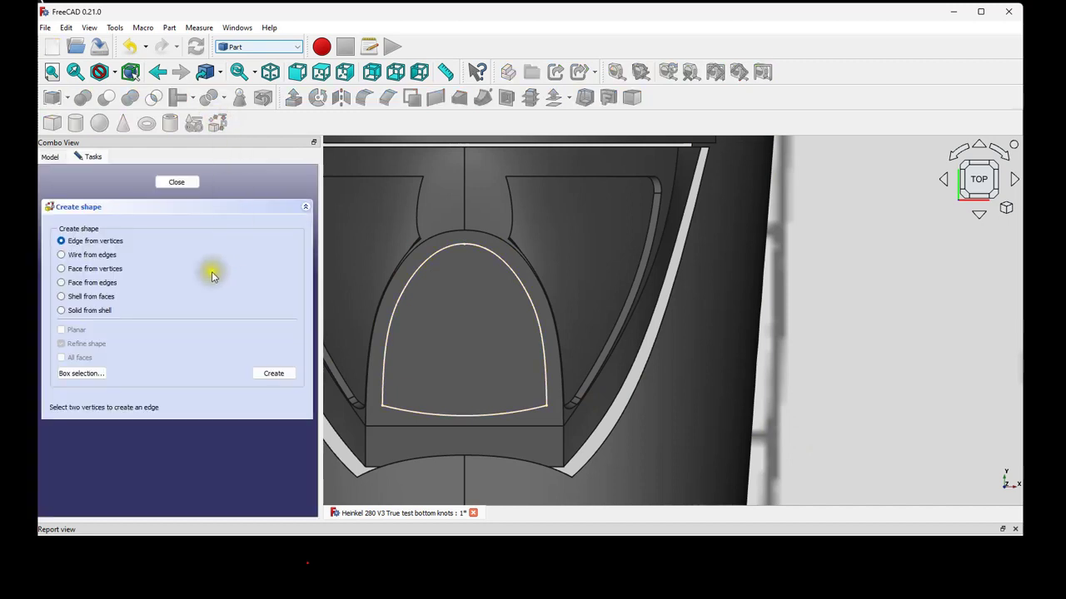
click(84, 284)
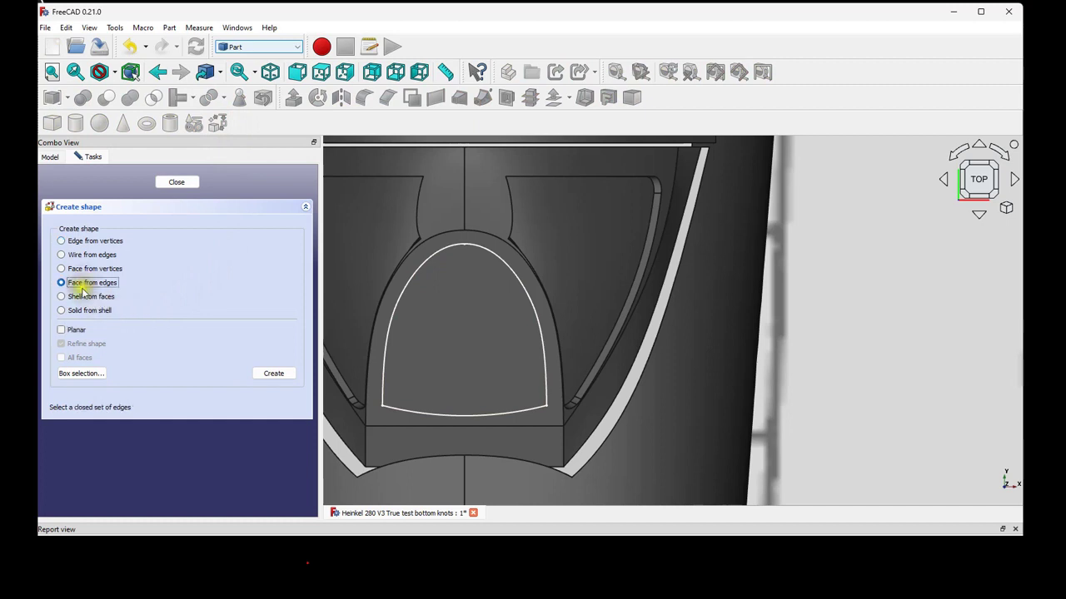
click(75, 331)
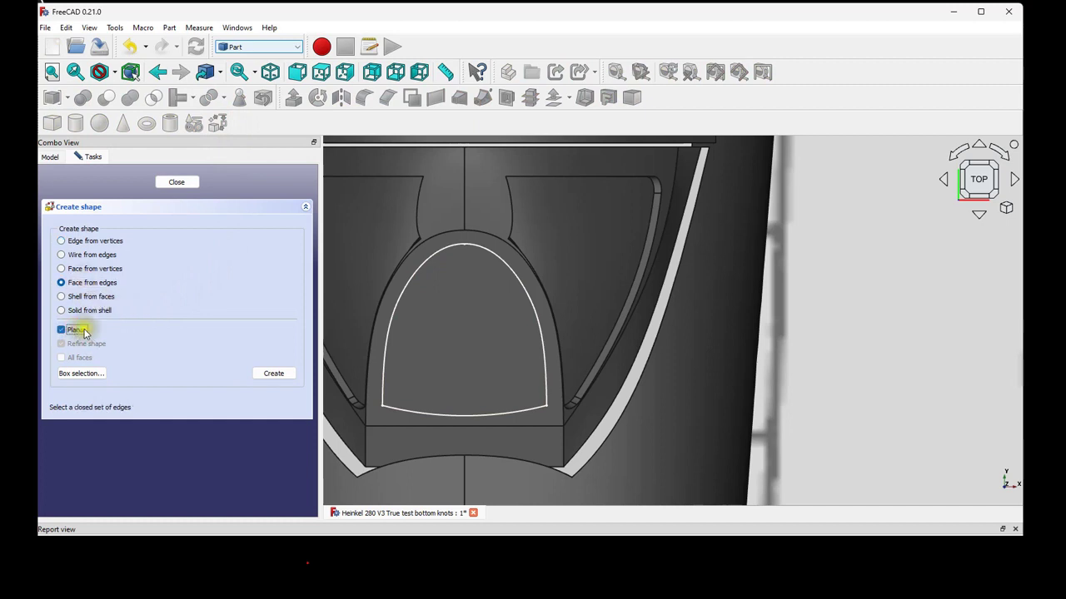
click(392, 326)
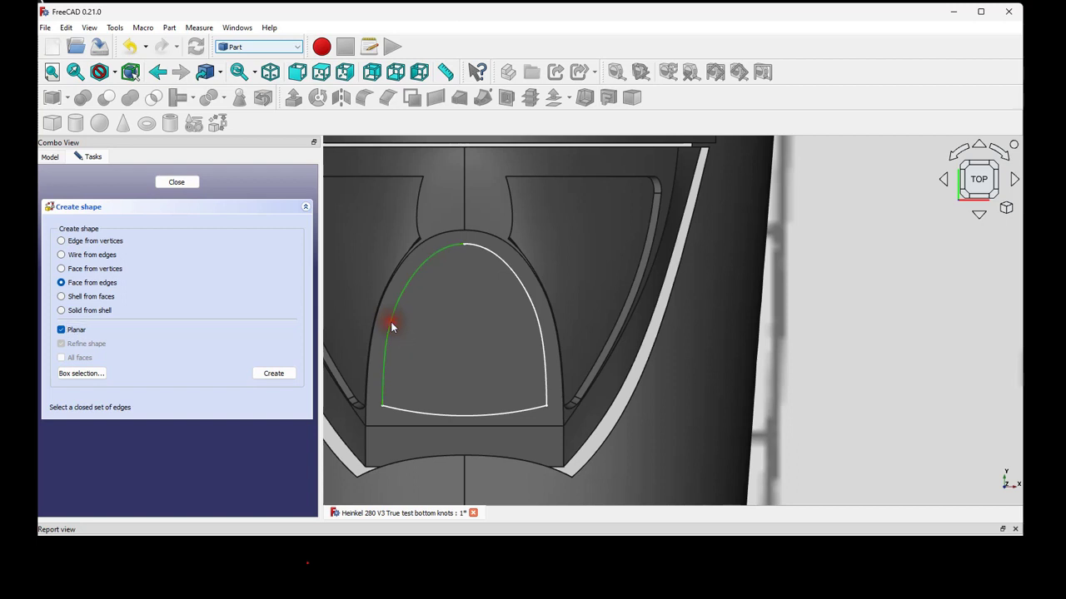
click(537, 318)
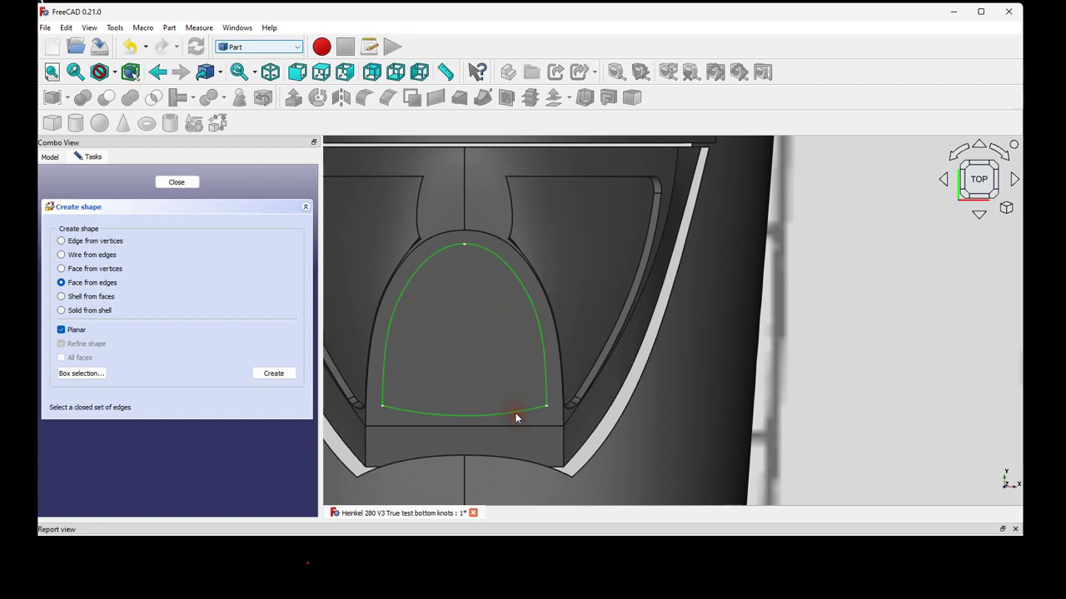
click(268, 373)
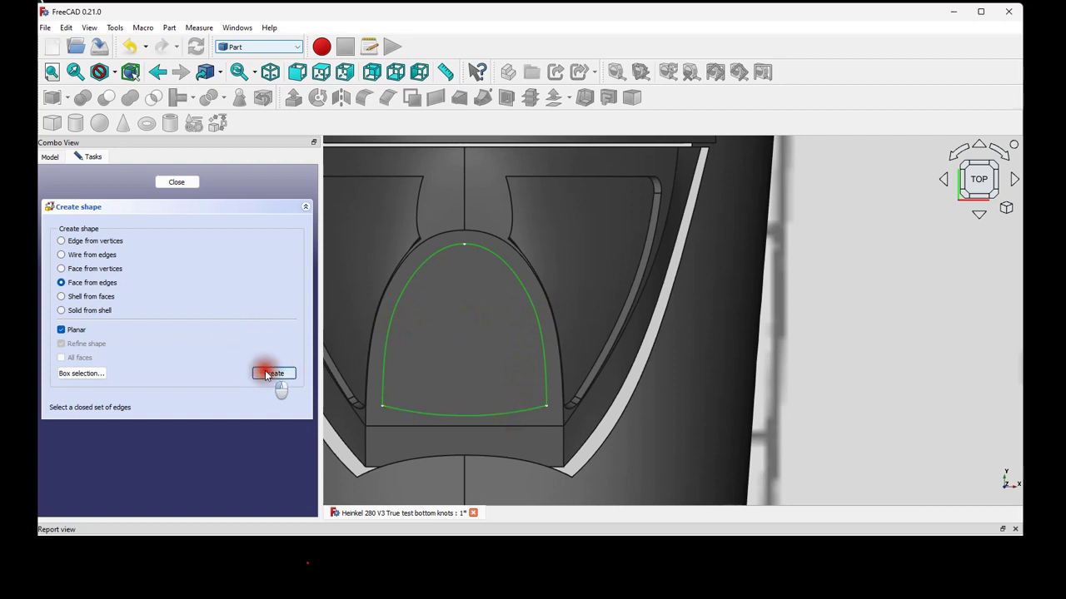
click(170, 181)
- Hide the Windshield Glass sketch, Cut026 and Front Fuselage Without Canopy and Windshield to isolate the new glass face
scroll(77, 306, down, 1)
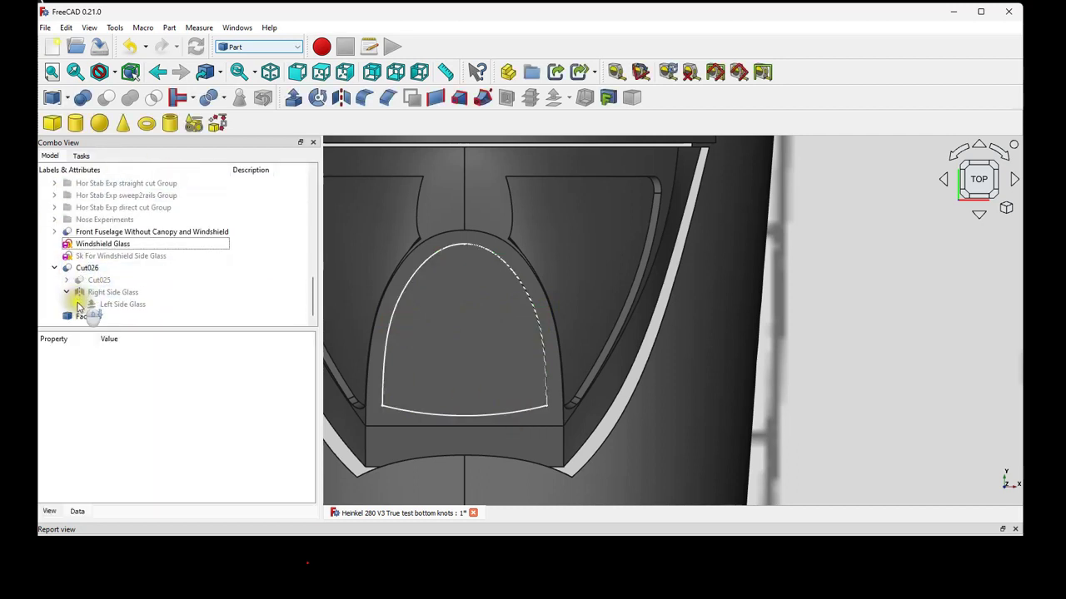
click(83, 316)
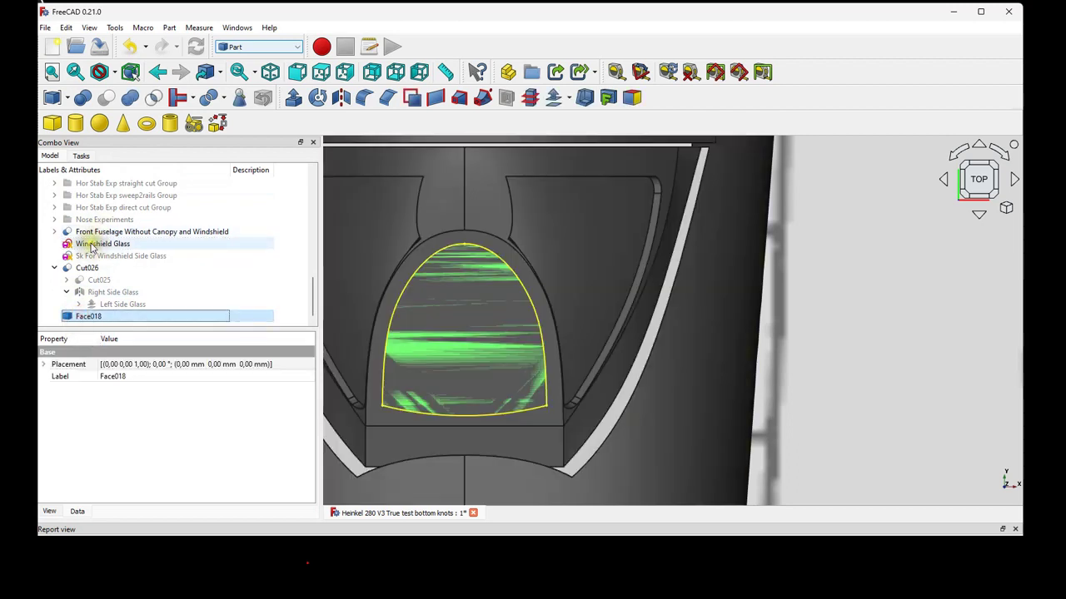
click(91, 244)
key(space)
click(88, 268)
key(space)
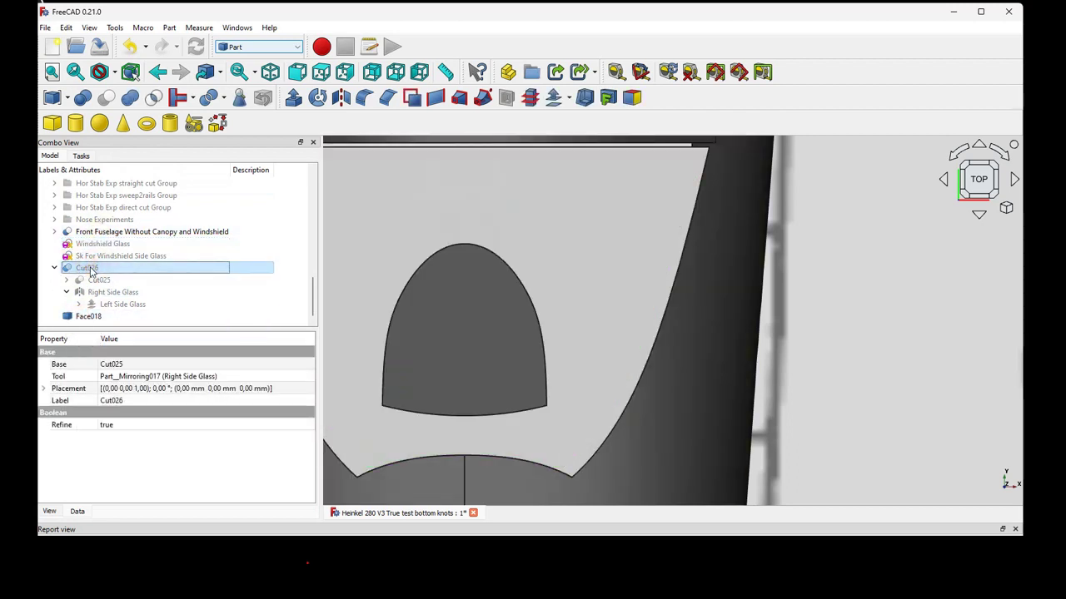
click(100, 231)
key(space)
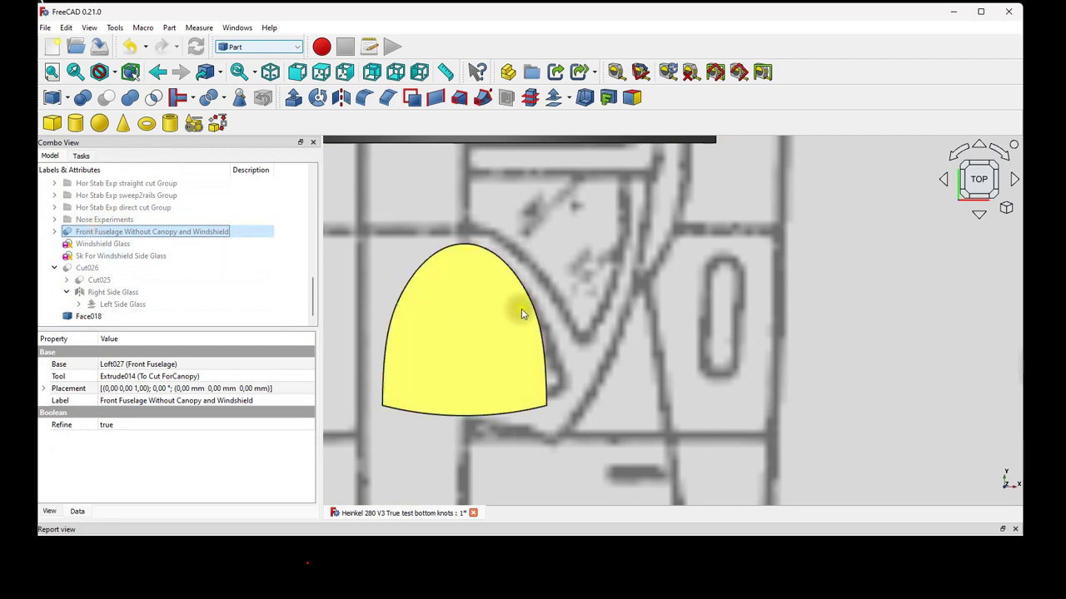
- Offset the new glass face by -0,3 mm with the offset filled to make a solid
click(88, 316)
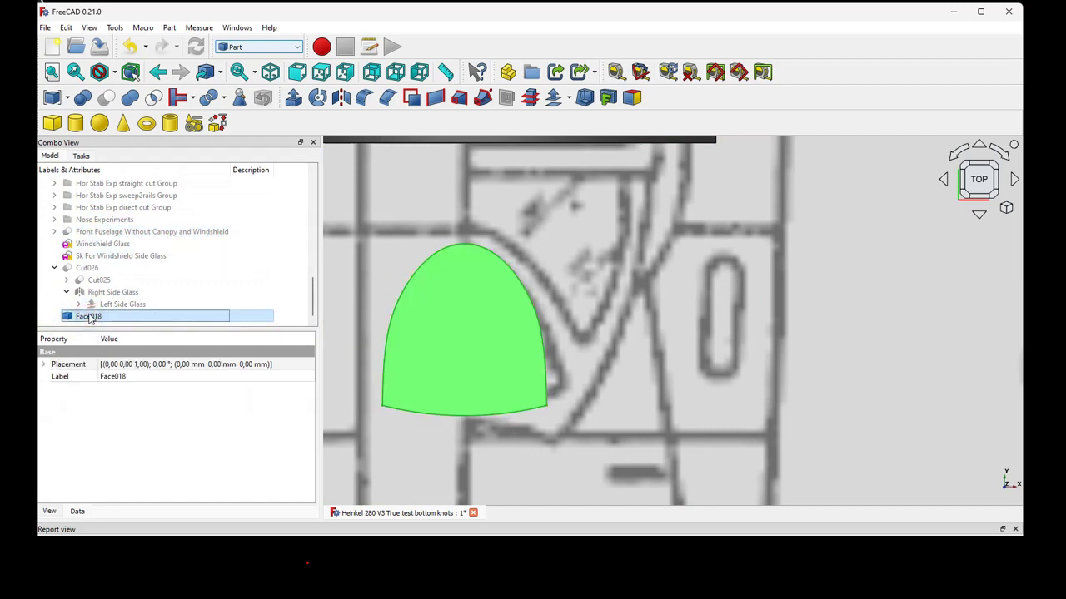
click(553, 99)
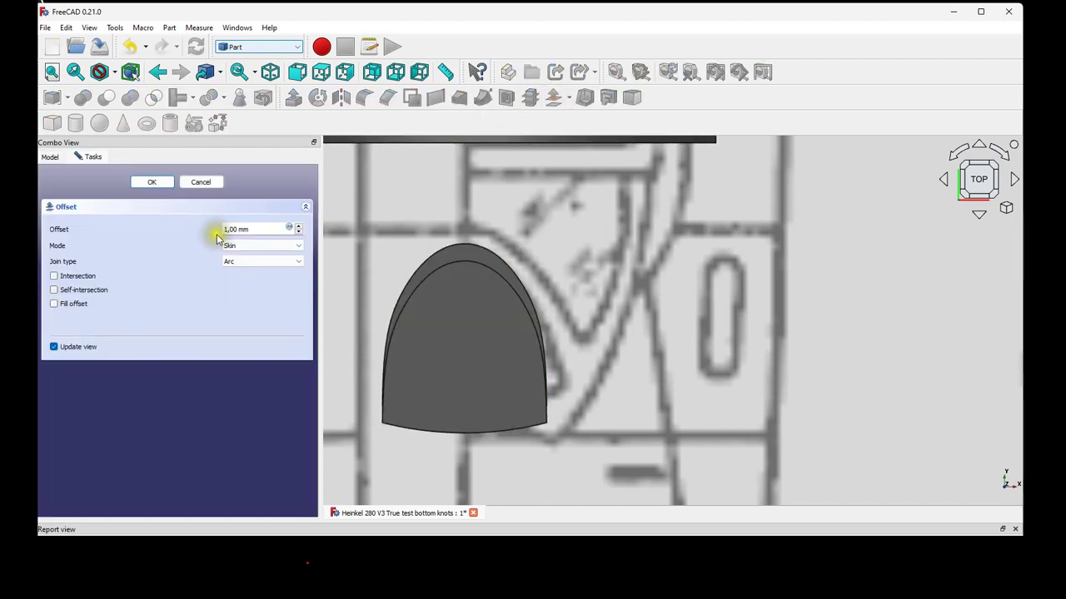
drag(234, 230, 201, 229)
text(-0,3)
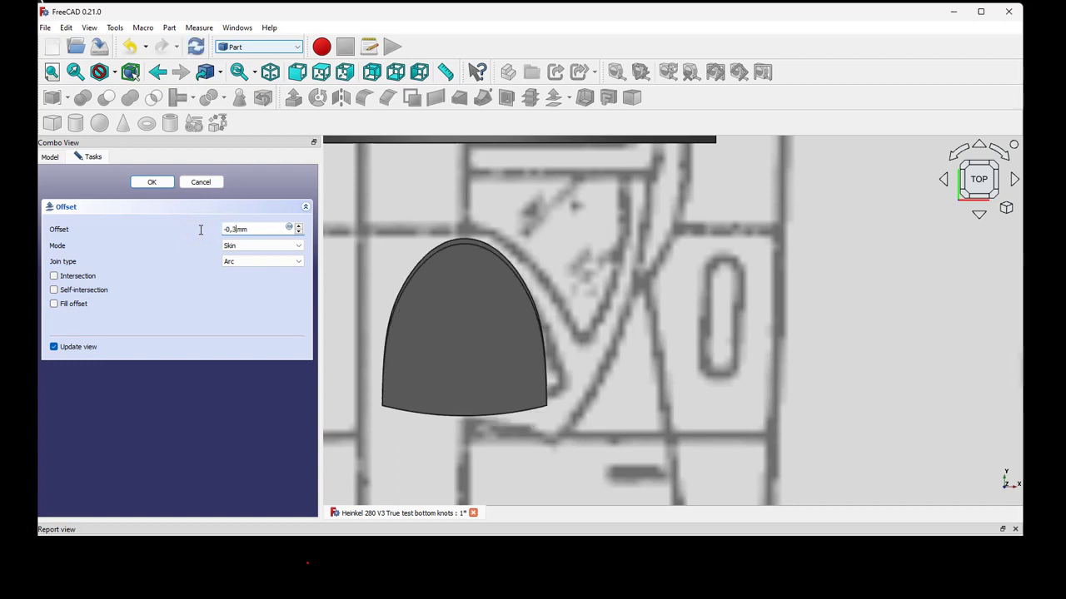
click(73, 303)
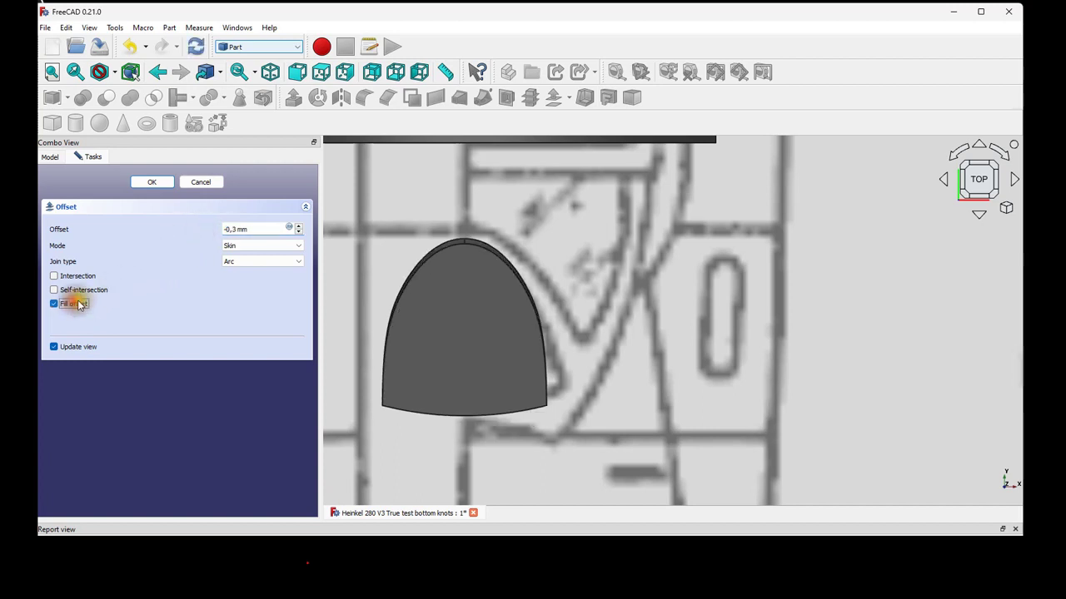
click(152, 184)
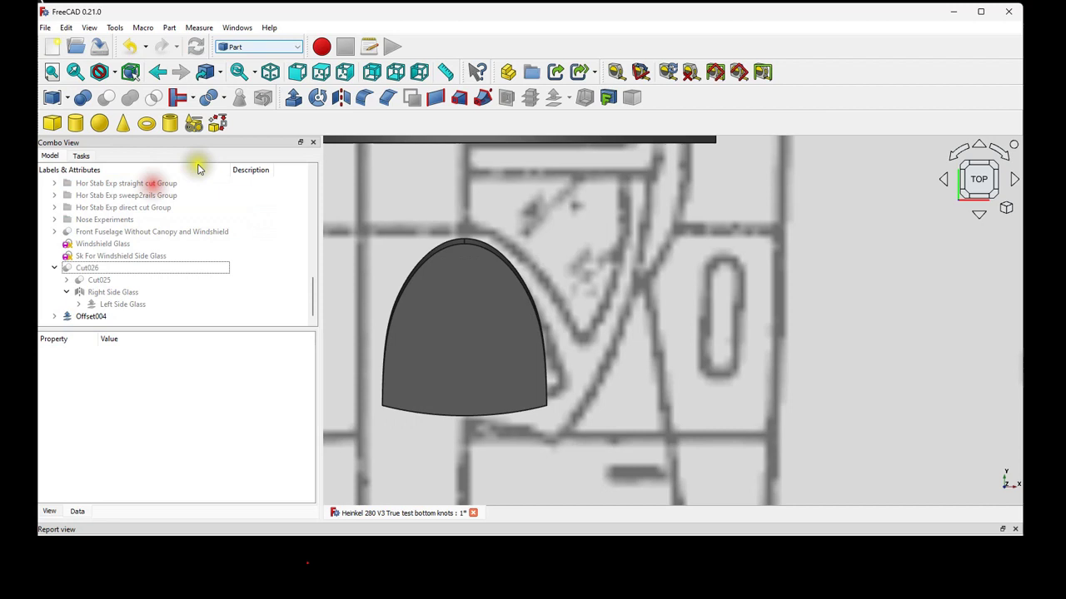
- Show Cut026 again and cut the offset front glass solid out of it
click(270, 72)
scroll(499, 300, down, 3)
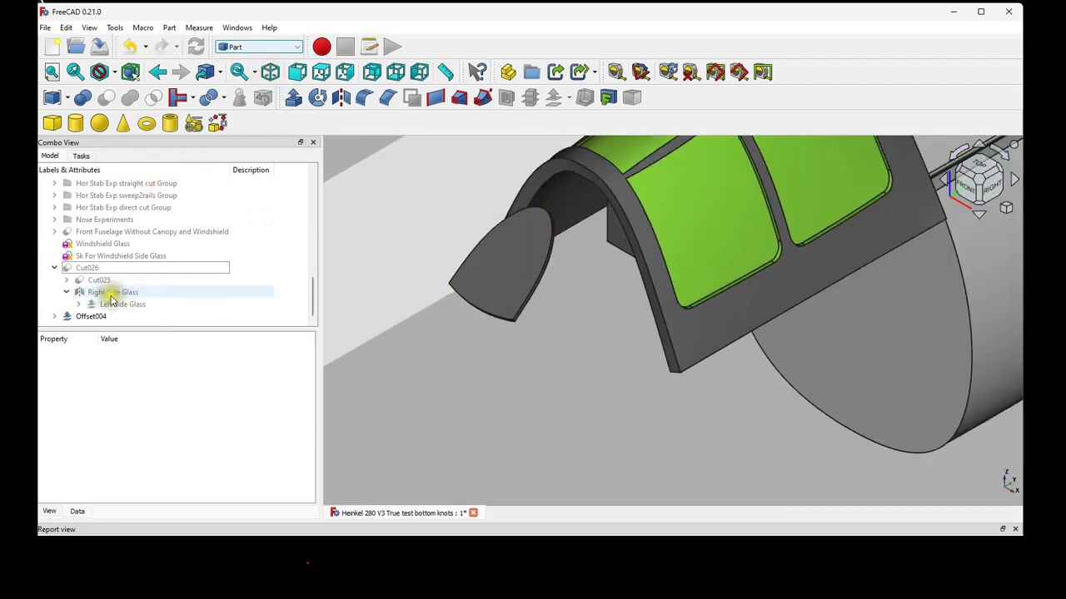
click(86, 268)
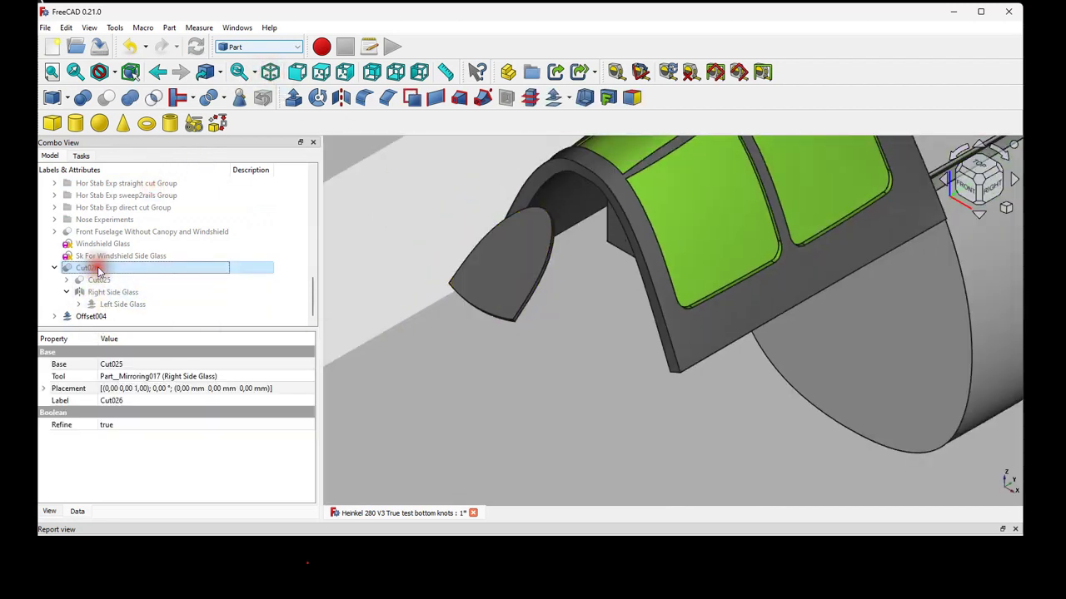
key(space)
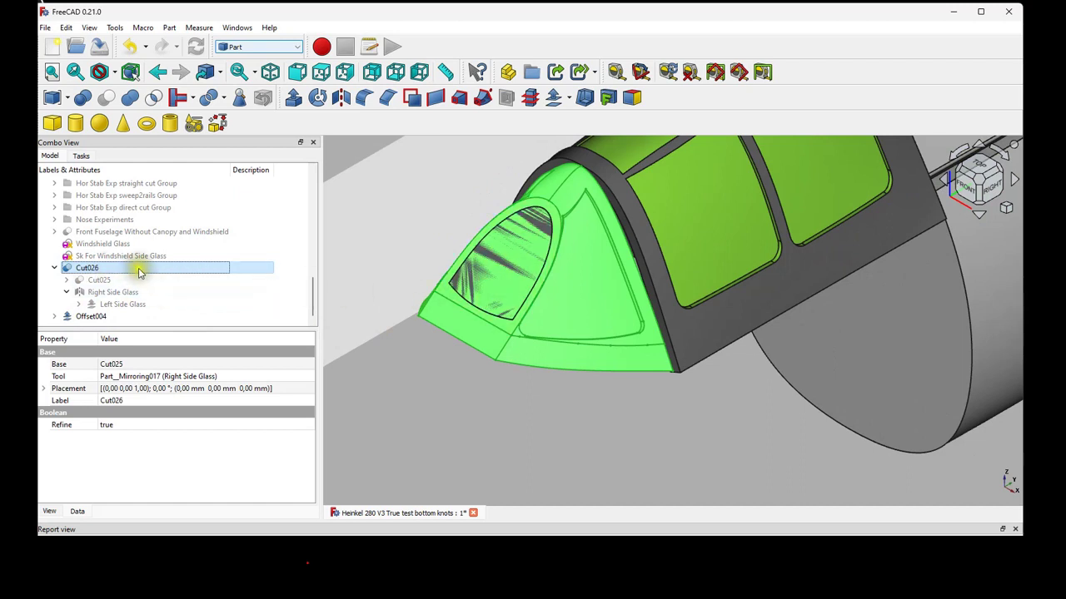
ctrl+click(117, 315)
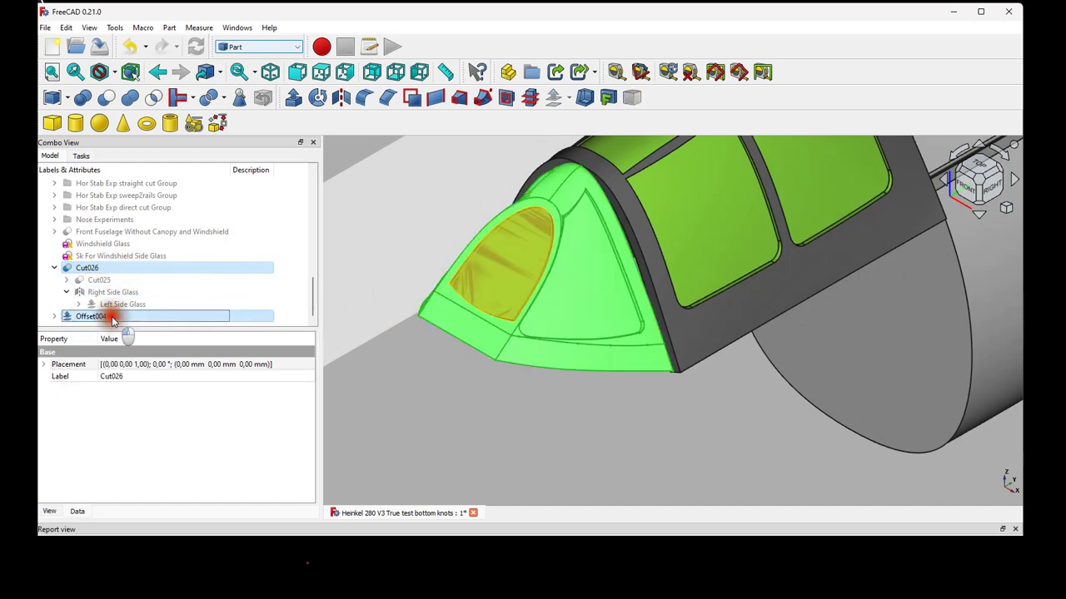
click(106, 98)
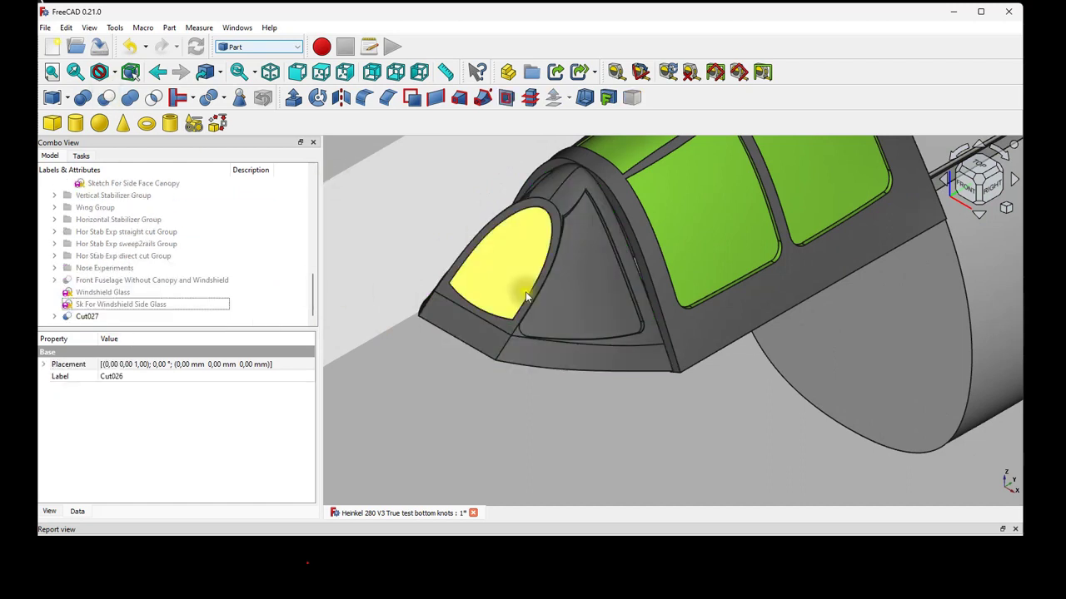
- Expand the new windshield cut in the model tree and examine its components and the front glass opening
scroll(509, 282, up, 2)
scroll(516, 278, down, 4)
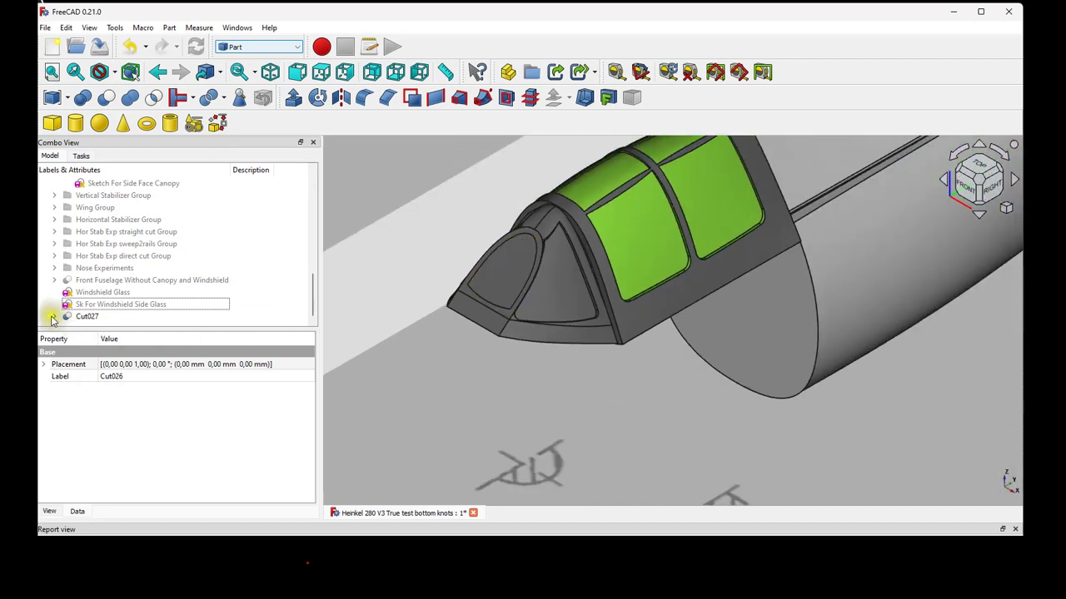
double_click(86, 317)
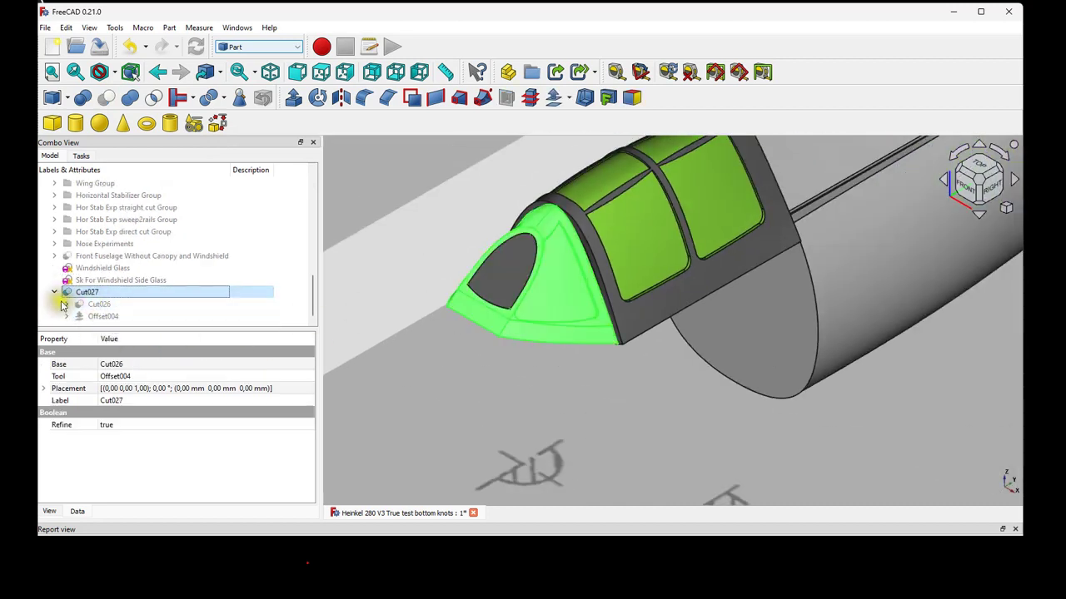
click(67, 303)
click(65, 316)
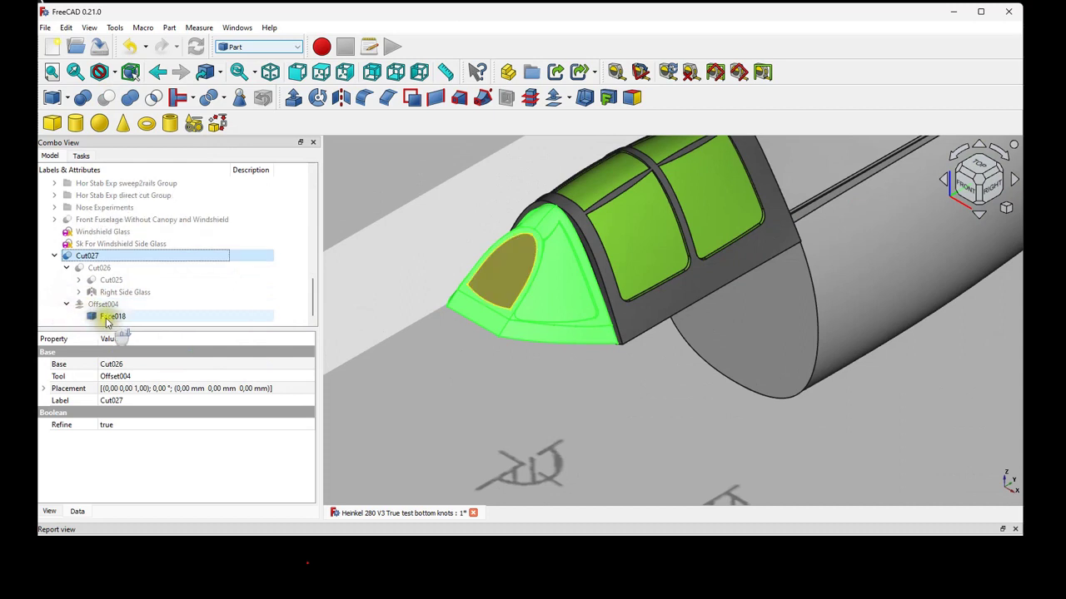
click(106, 316)
scroll(500, 253, up, 2)
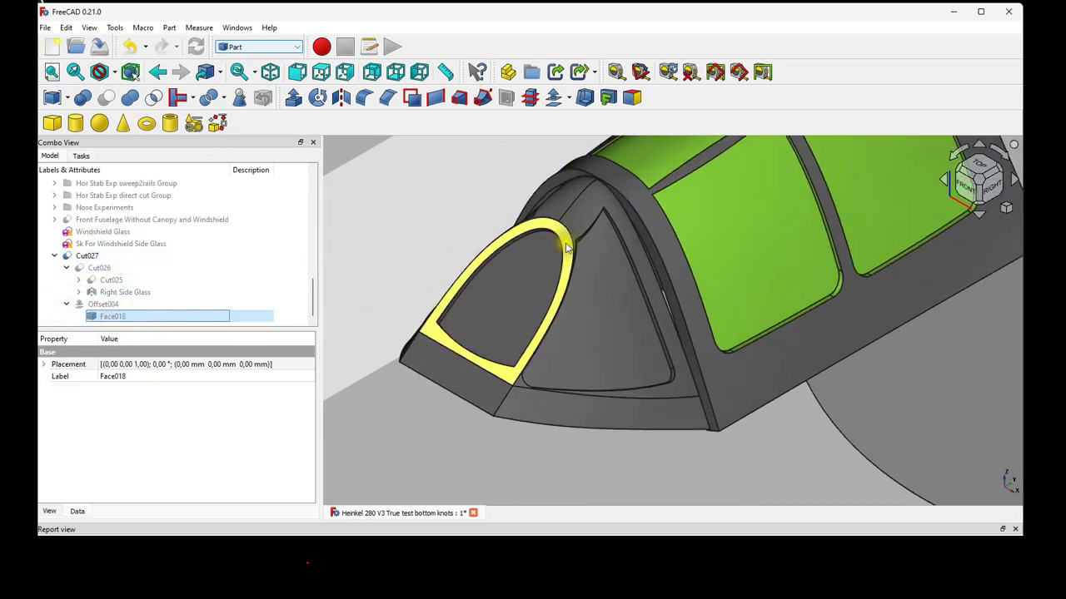
scroll(487, 300, down, 4)
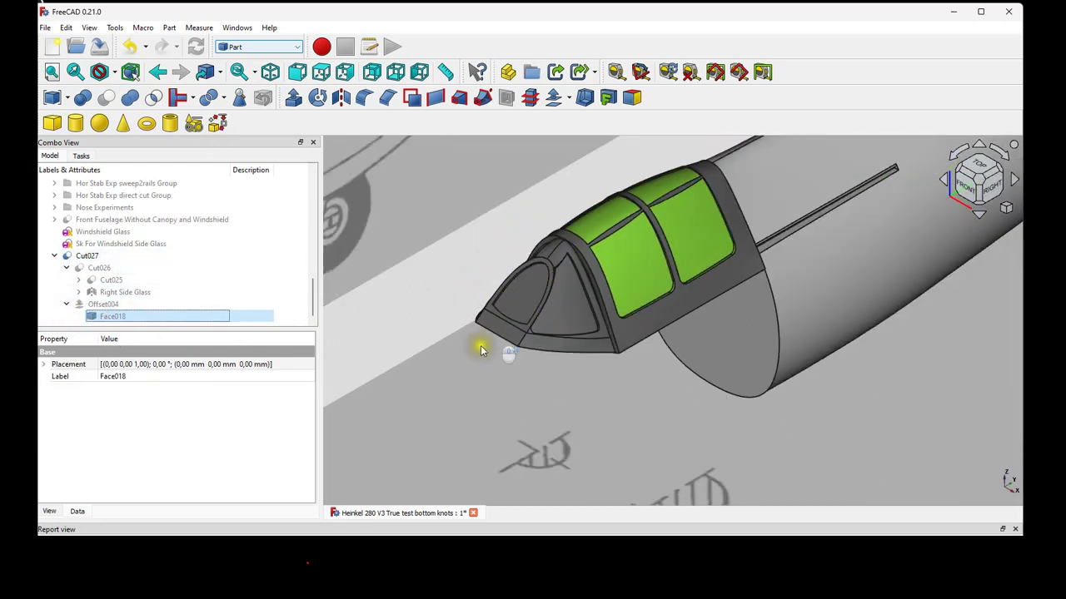
click(90, 255)
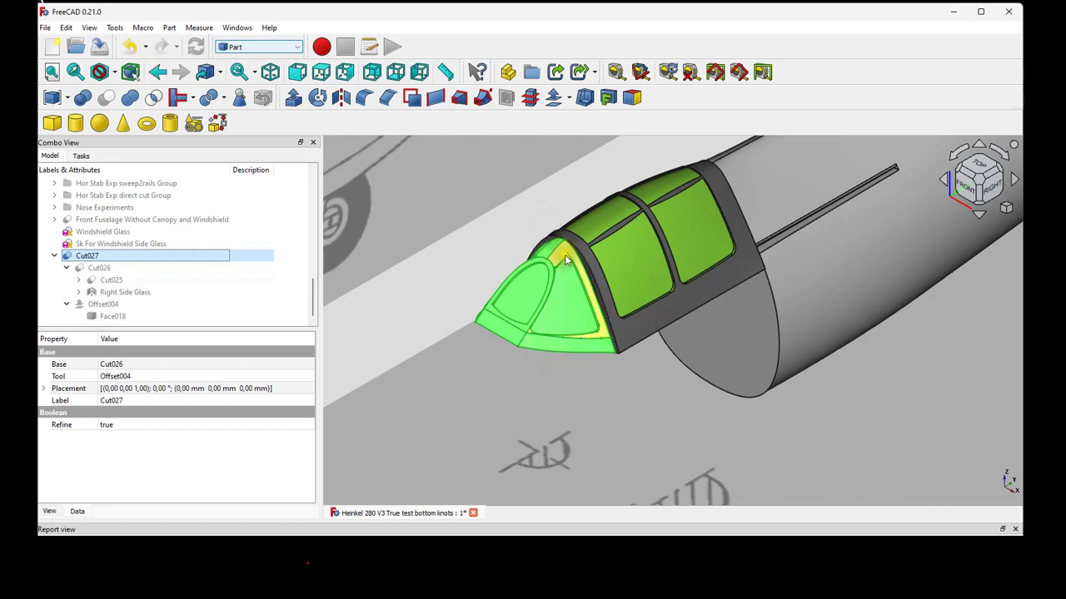
- Examine the windshield cut from above, and show Sketch145 to check its outline near the windshield before hiding it again
click(320, 71)
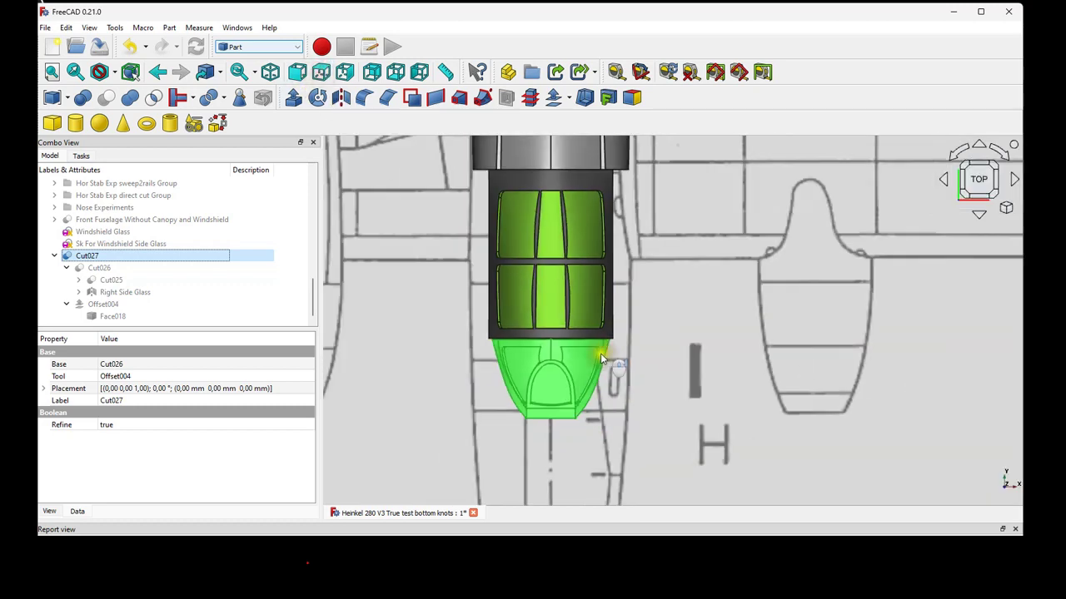
scroll(551, 364, up, 5)
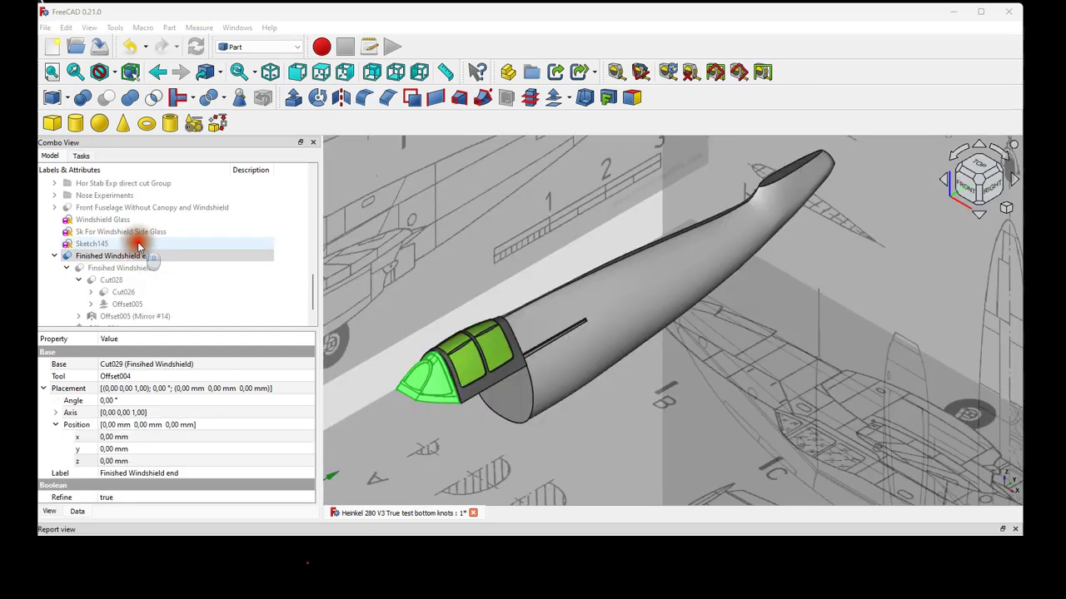
click(138, 245)
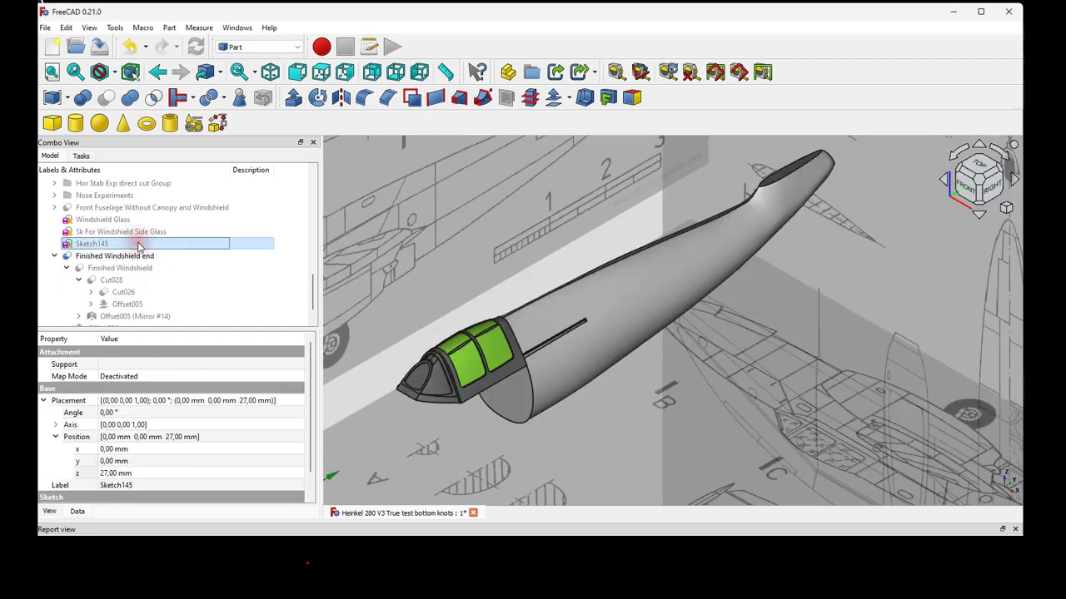
scroll(428, 358, up, 5)
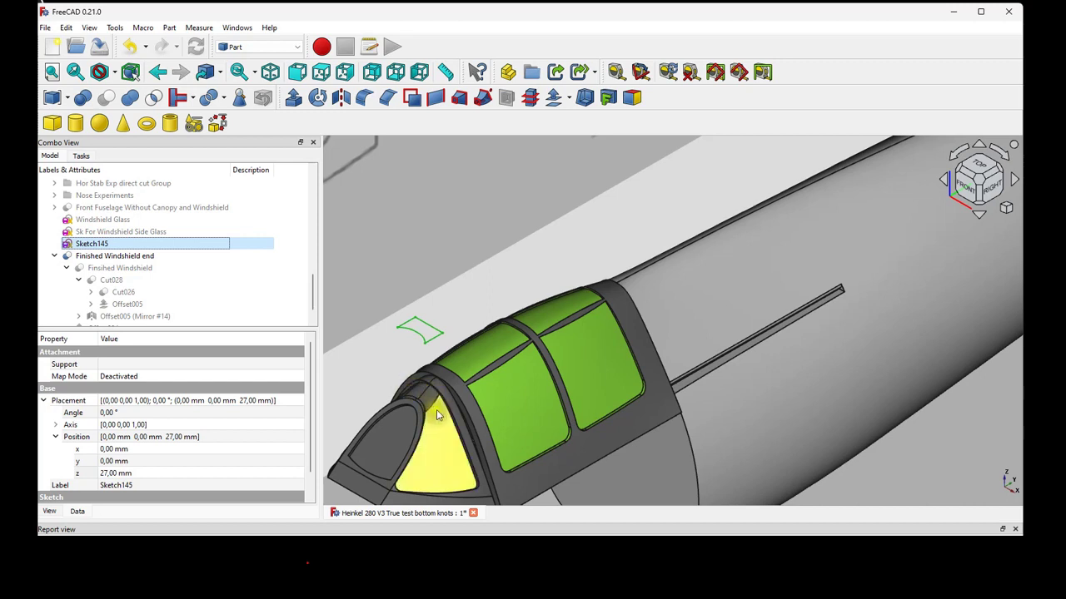
key(space)
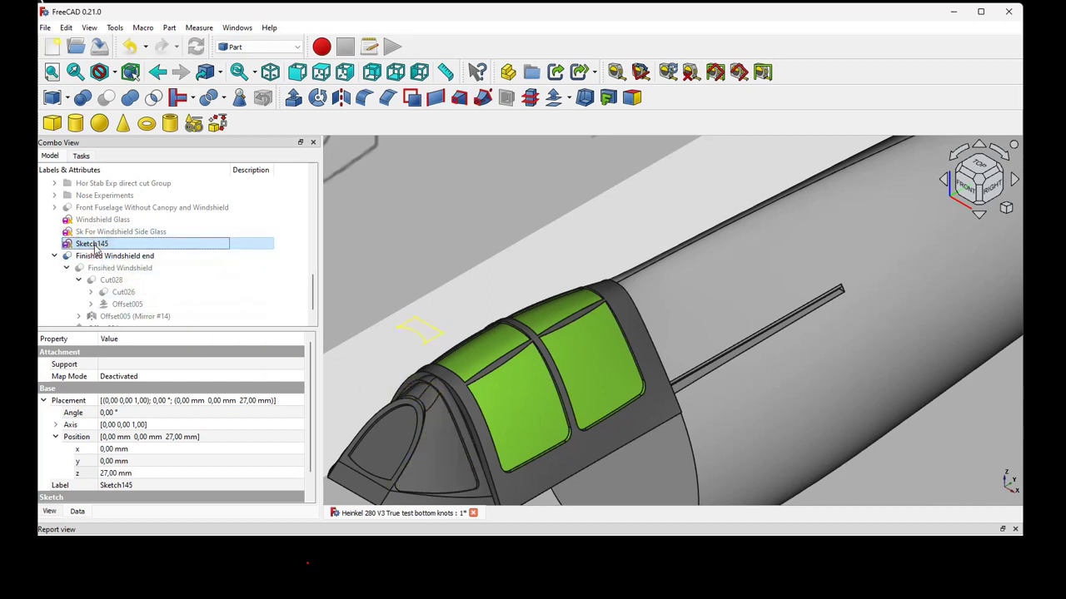
- Select Finished Windshield end and examine its front and side glass openings up close, then clear the selection
click(98, 257)
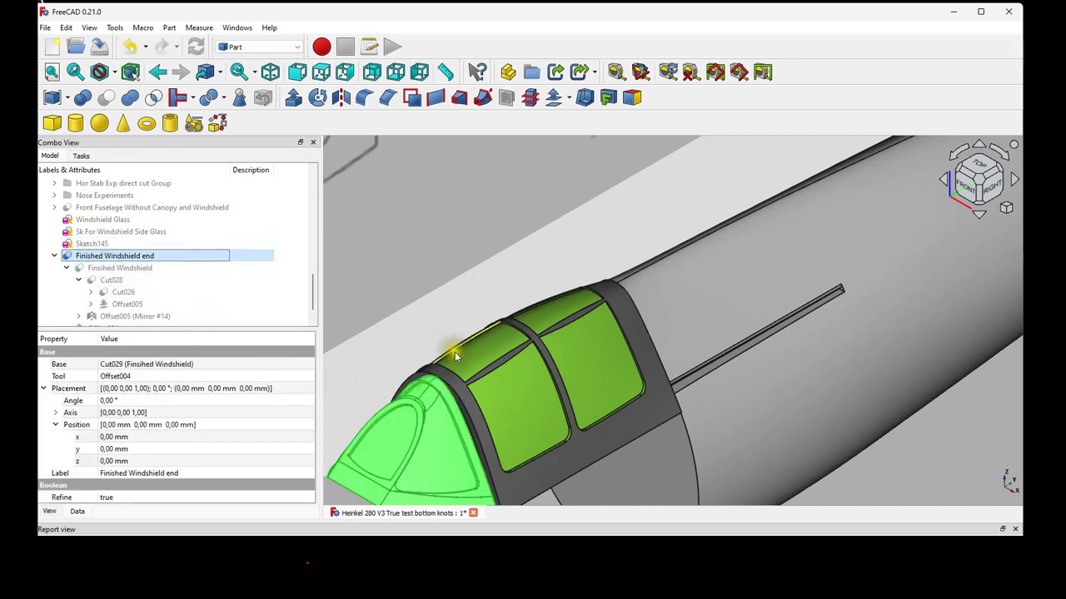
scroll(454, 351, down, 3)
scroll(434, 425, up, 3)
scroll(435, 421, up, 3)
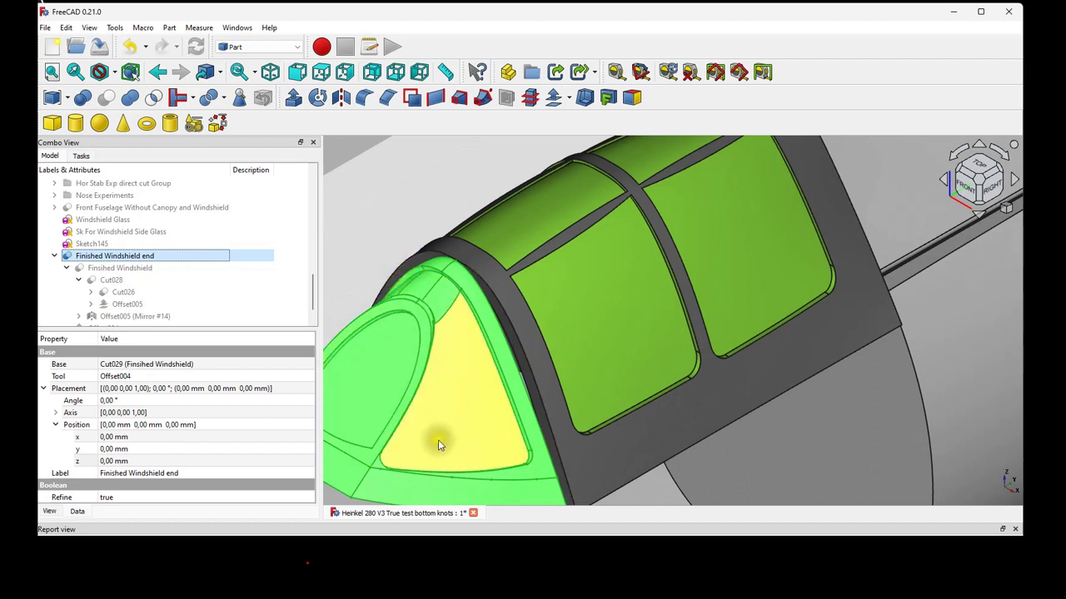
scroll(477, 400, down, 5)
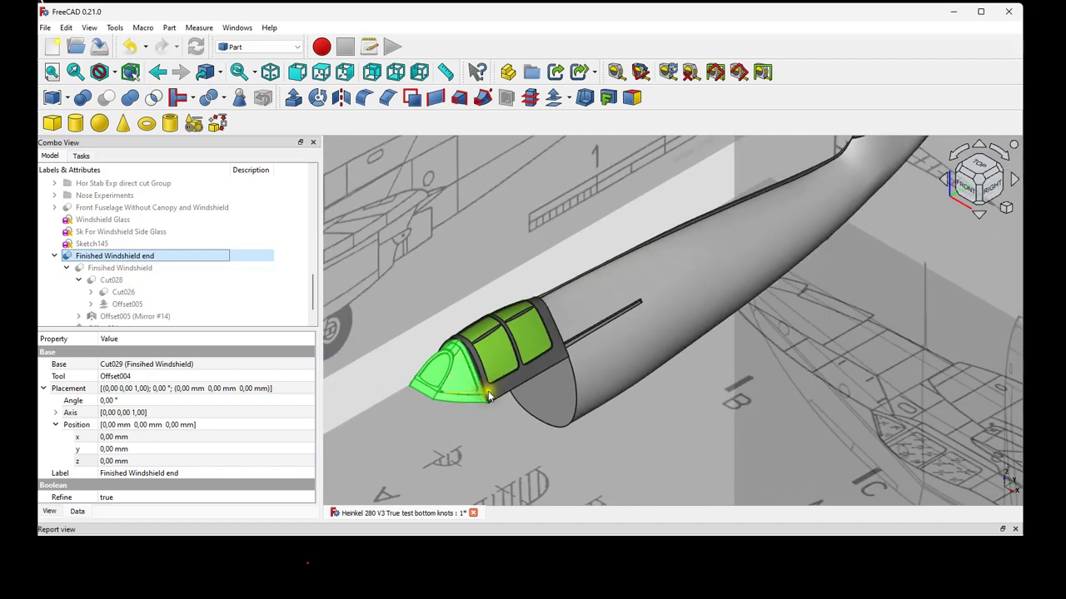
scroll(160, 277, down, 1)
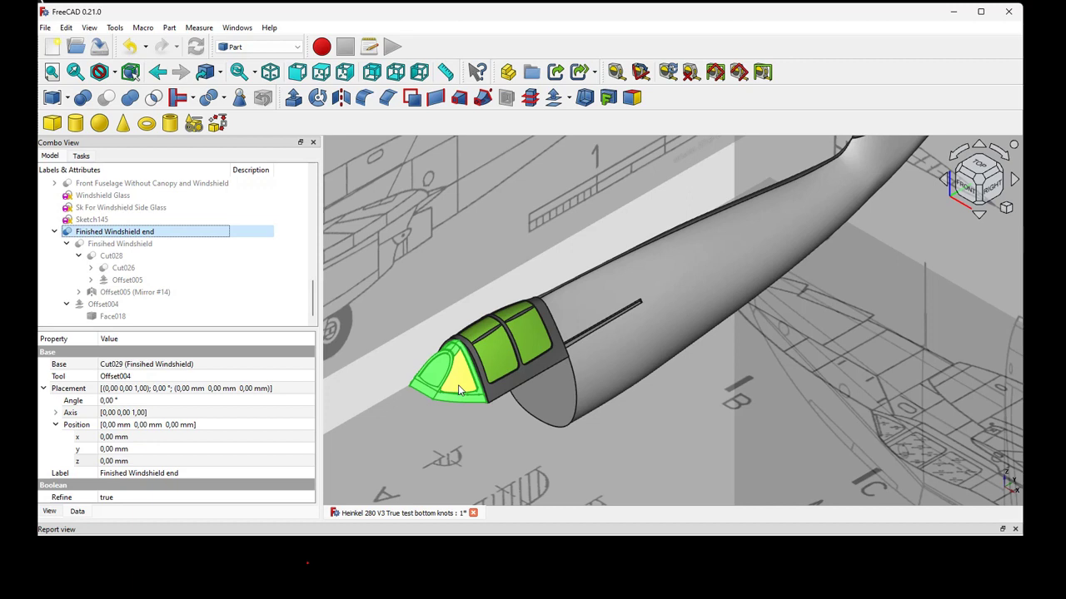
click(658, 426)
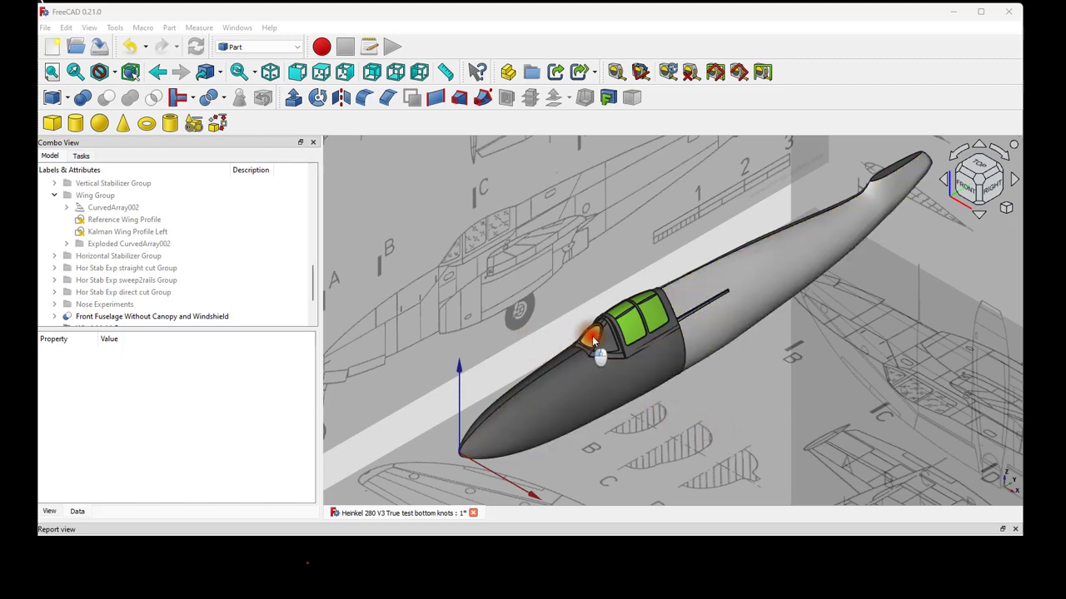
- Examine the windshield's fit against the front fuselage and canopy frame in the right side view
scroll(620, 331, up, 5)
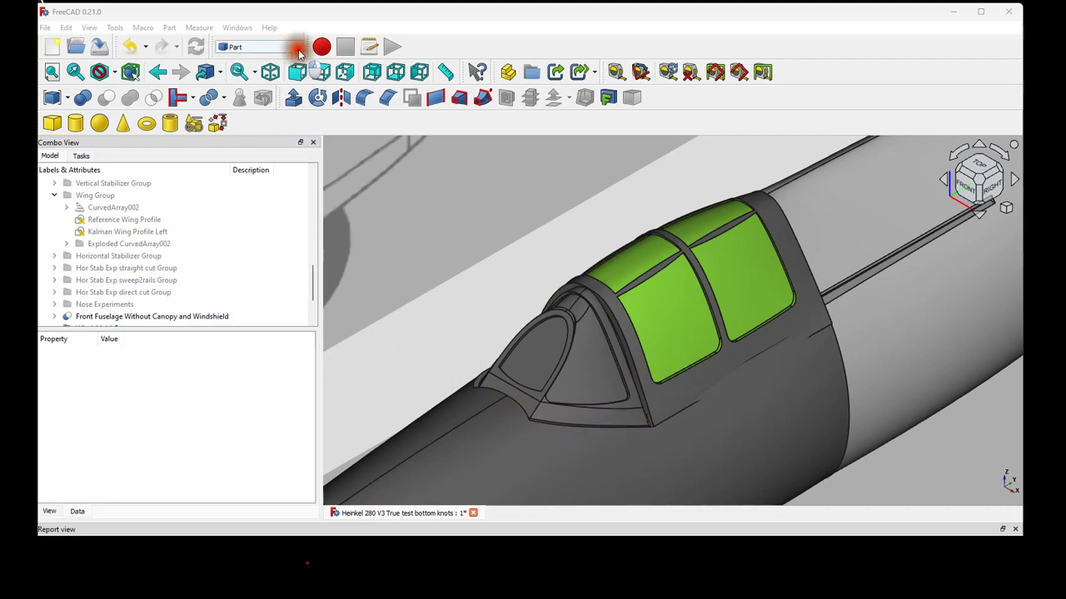
click(345, 73)
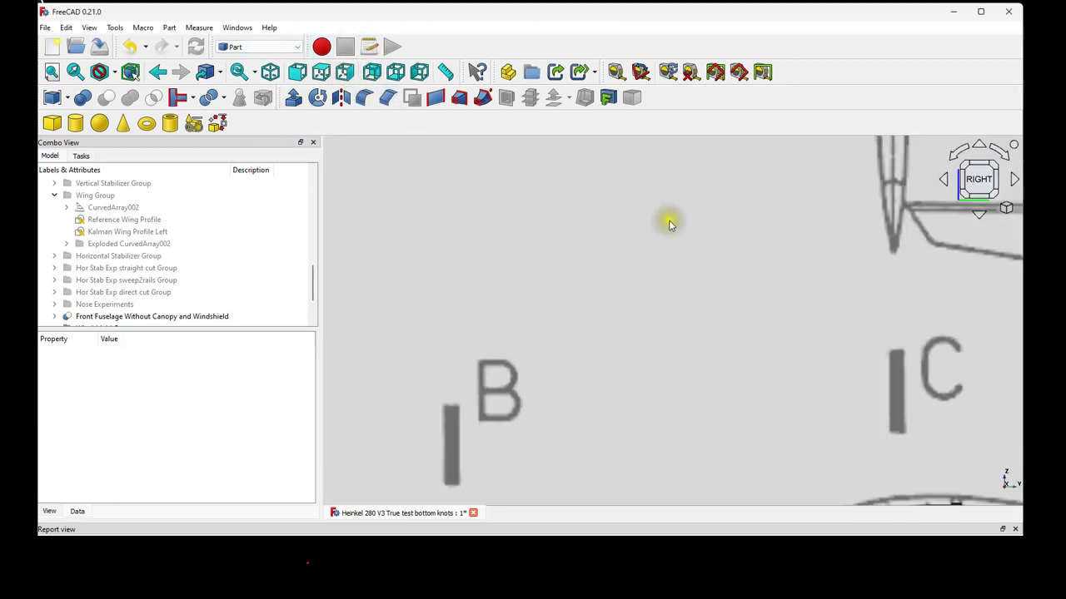
scroll(671, 222, down, 5)
scroll(667, 326, up, 4)
scroll(666, 326, up, 5)
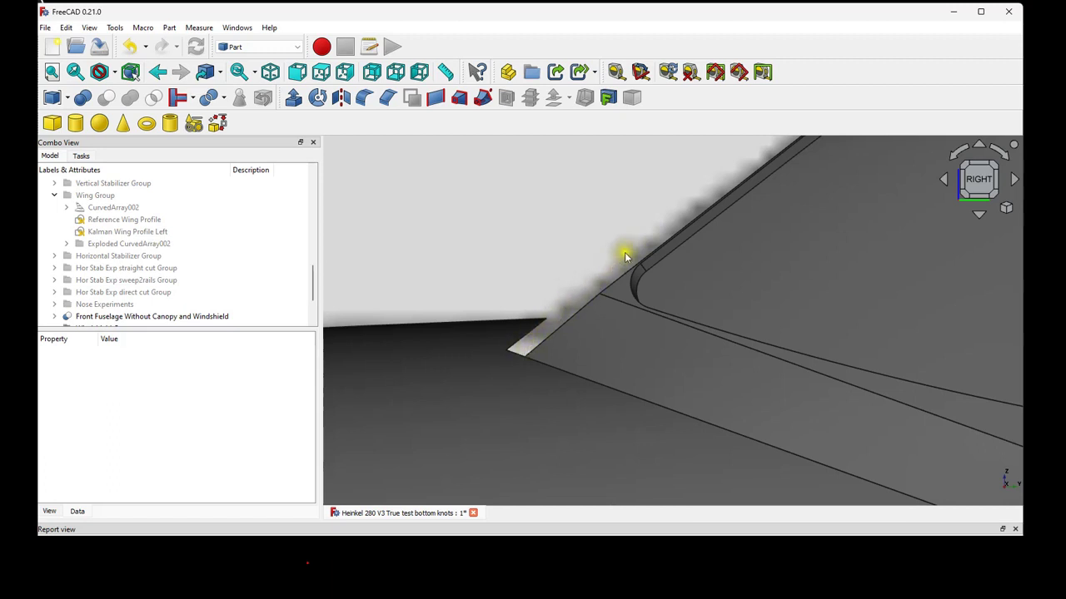
scroll(522, 353, down, 2)
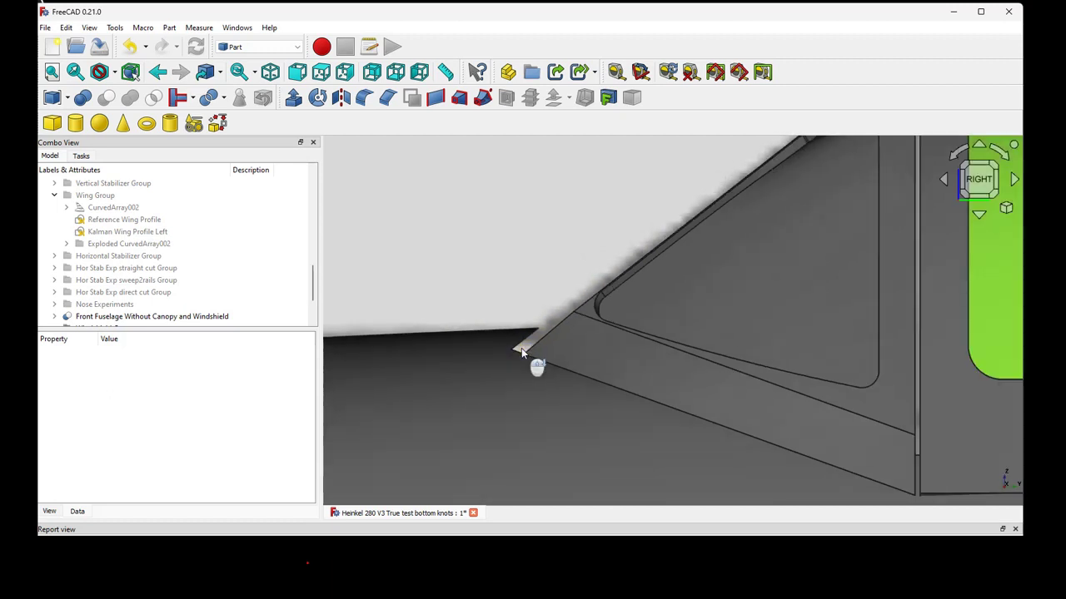
scroll(522, 353, down, 1)
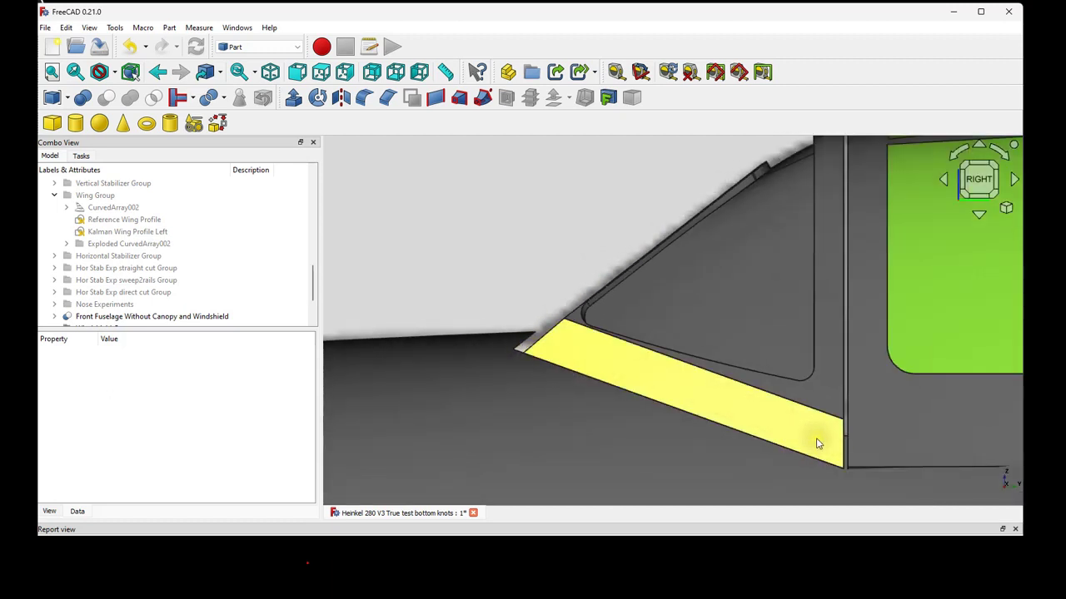
middle_drag(816, 443, 707, 350)
middle_drag(749, 240, 771, 204)
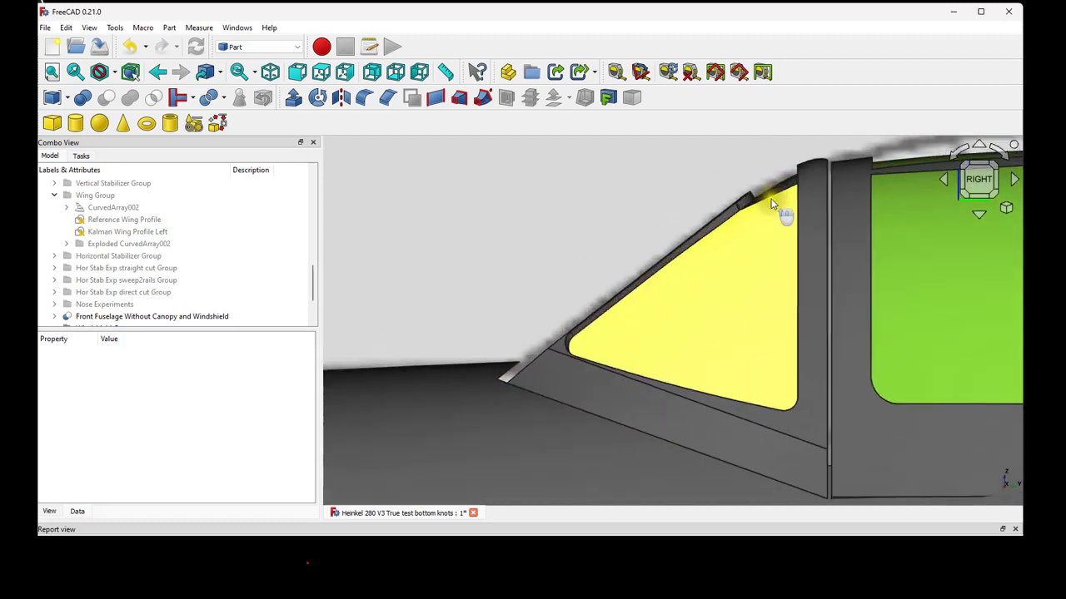
scroll(772, 204, up, 3)
scroll(754, 207, down, 2)
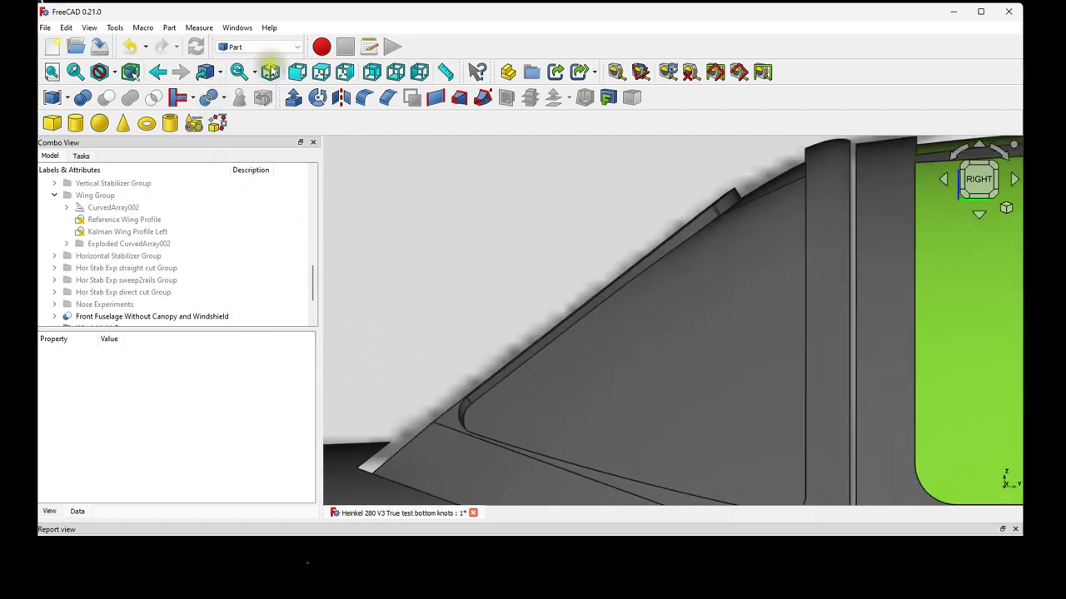
- Examine the windshield's edges against the fuselage and canopy in the top view
click(321, 72)
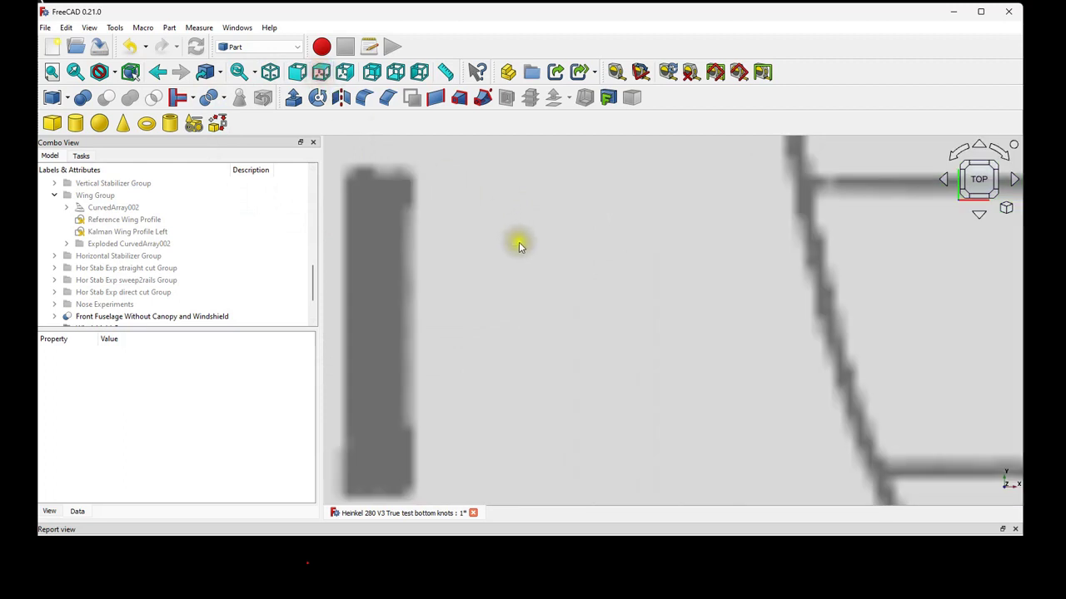
scroll(526, 282, down, 4)
scroll(445, 300, up, 4)
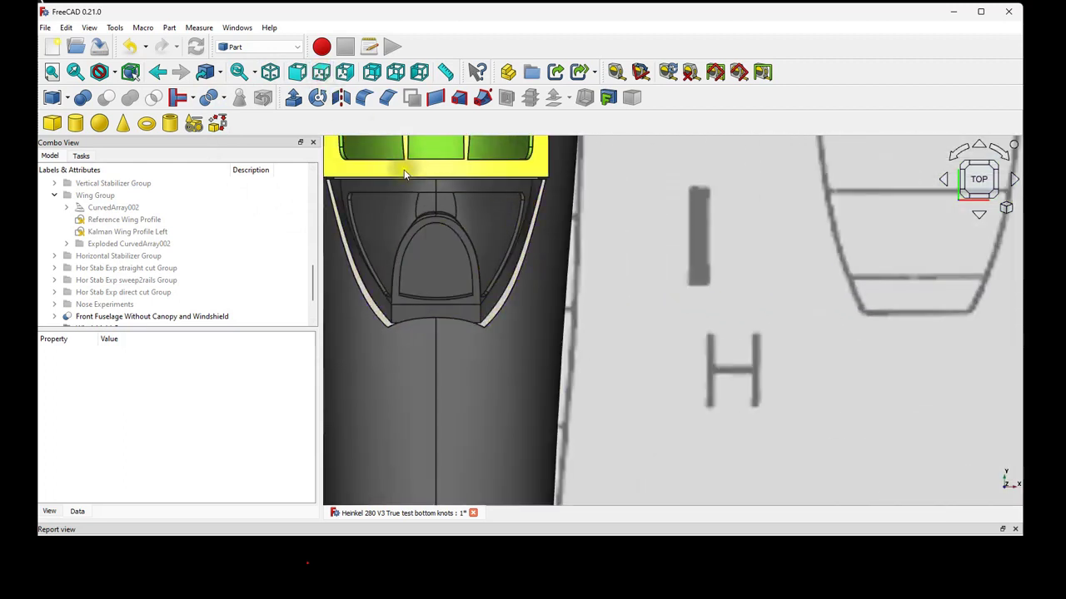
scroll(348, 170, down, 2)
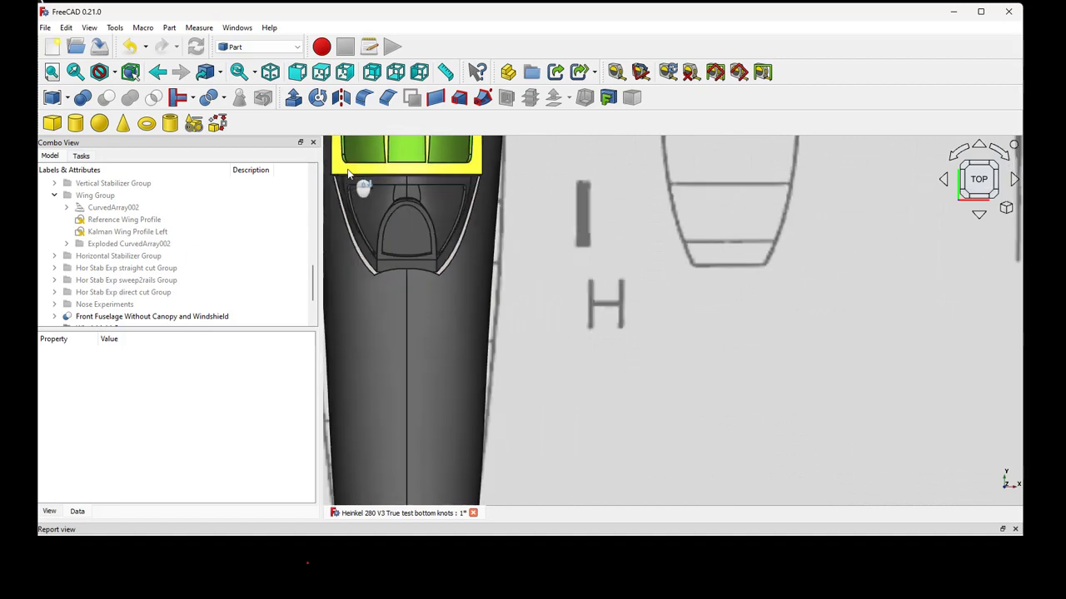
- Review the assembled windshield, canopy and fuselage in the isometric view, both close up and from farther away
click(270, 71)
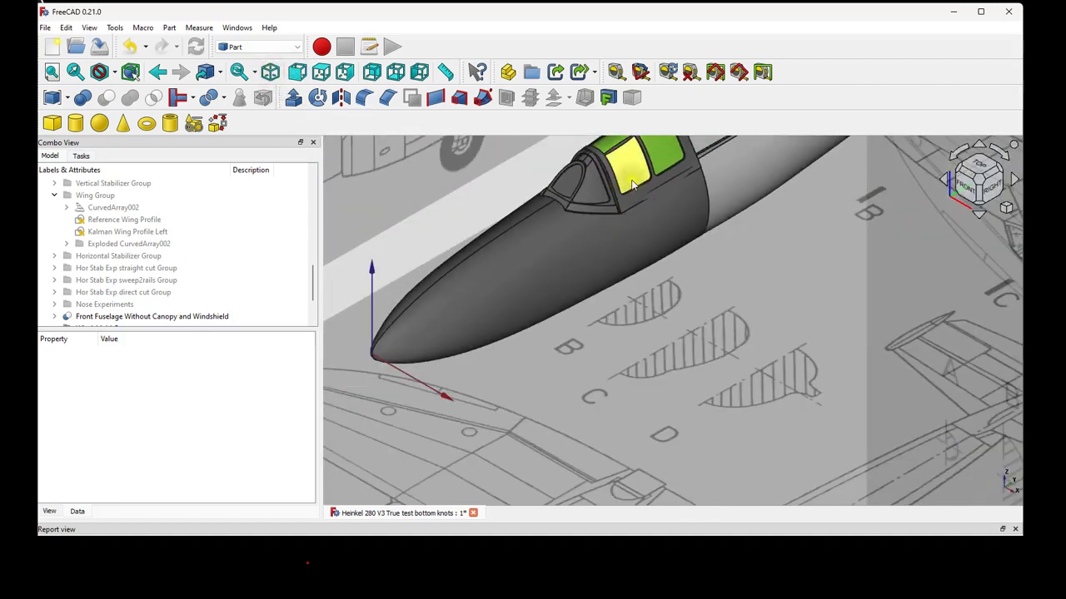
scroll(633, 185, up, 6)
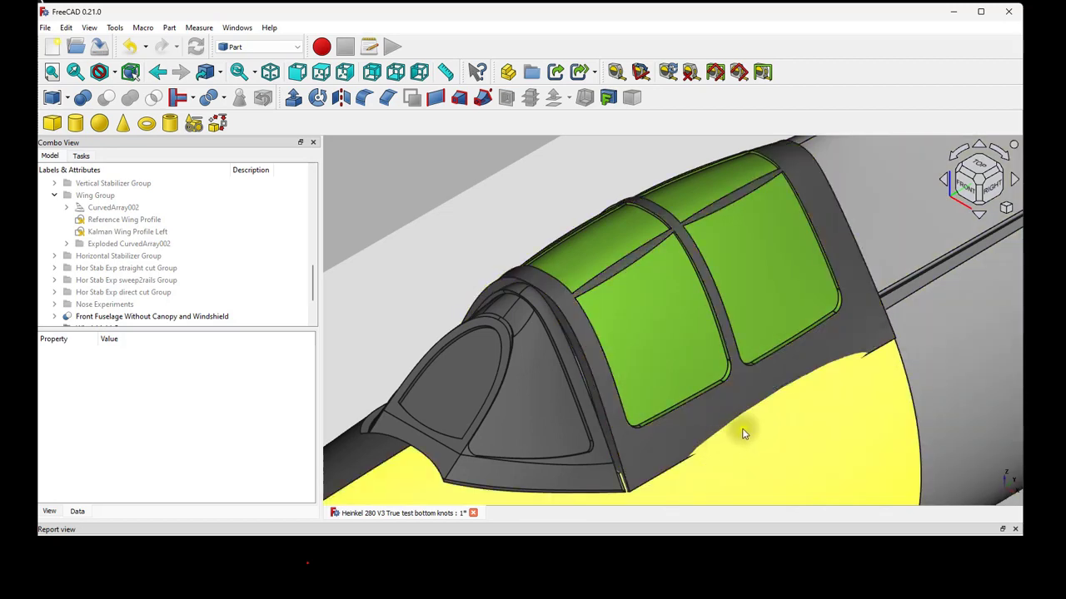
scroll(741, 431, down, 5)
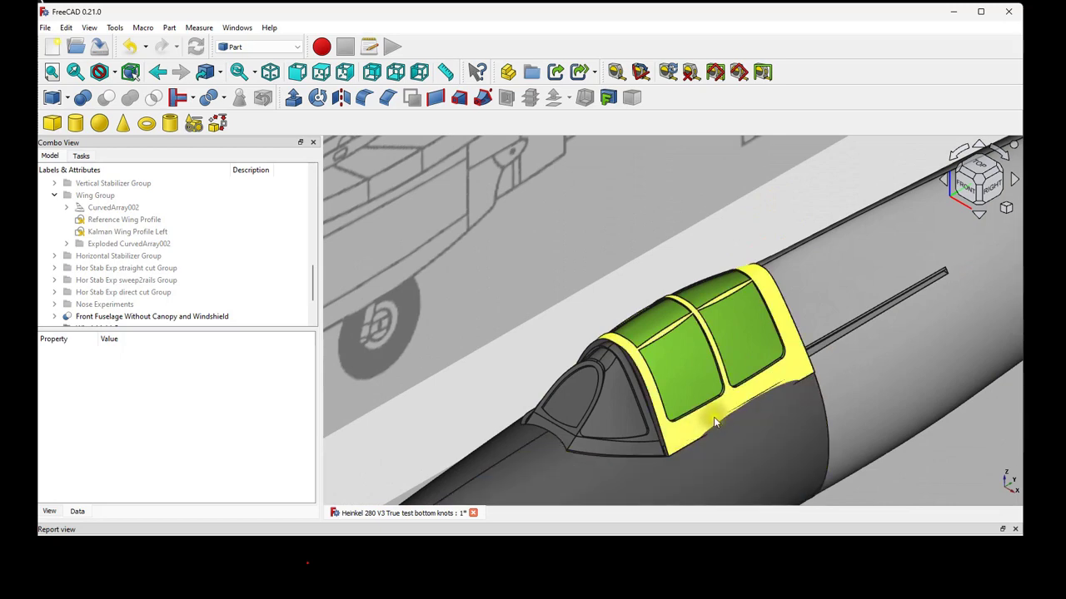
scroll(424, 411, down, 4)
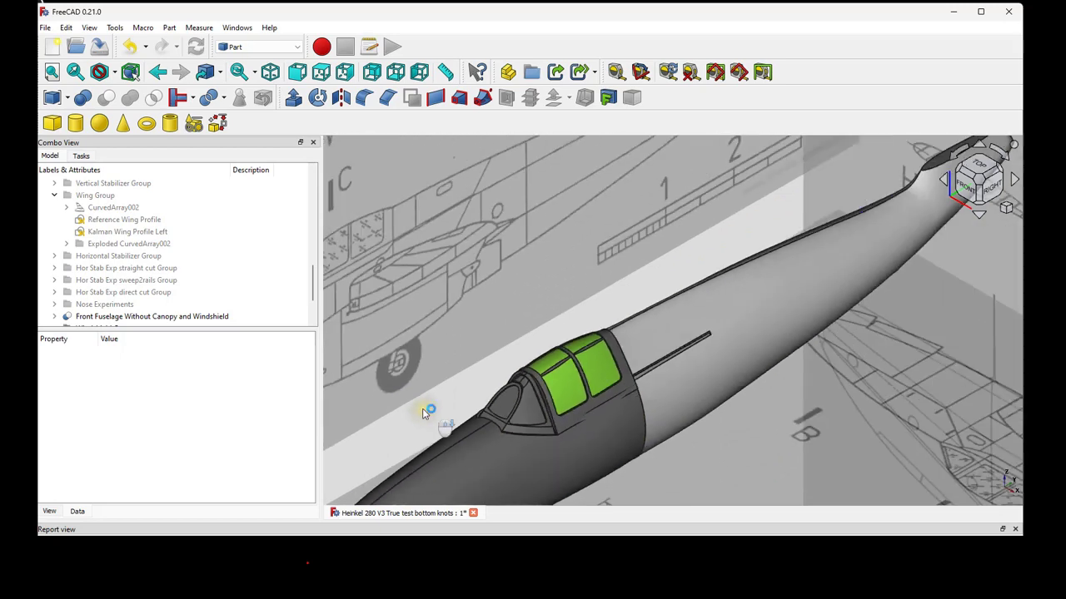
scroll(425, 408, down, 1)
middle_drag(425, 408, 464, 333)
scroll(591, 369, up, 3)
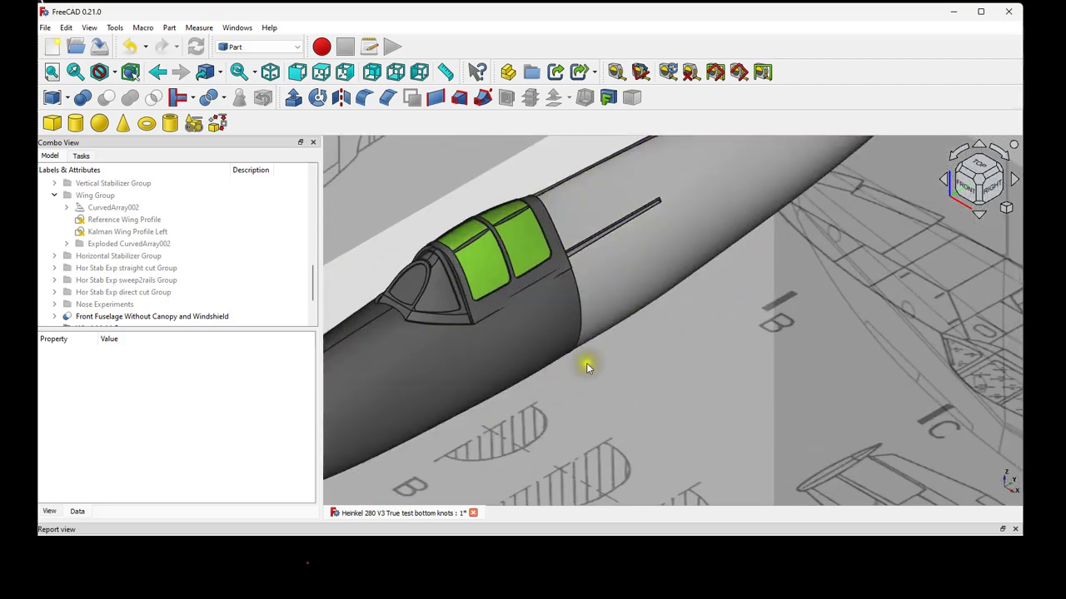